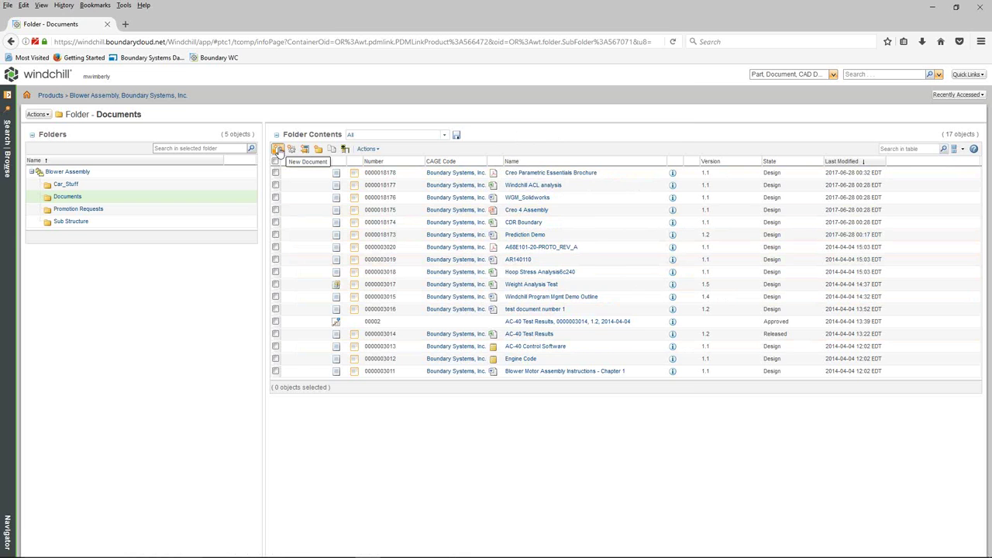
Start a new document in the Blower Assembly Documents folder and set its type to Presentation.
click(278, 150)
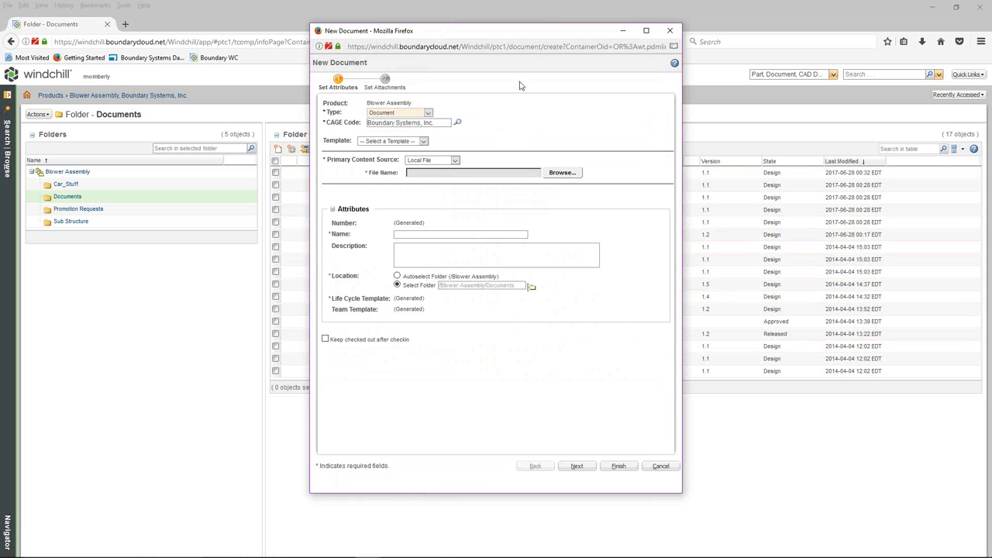
click(429, 113)
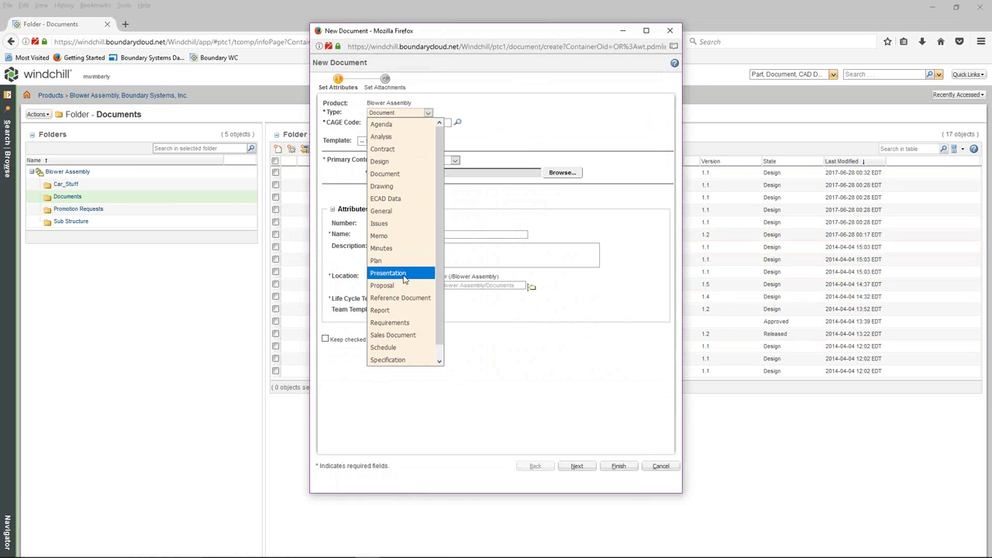
click(404, 276)
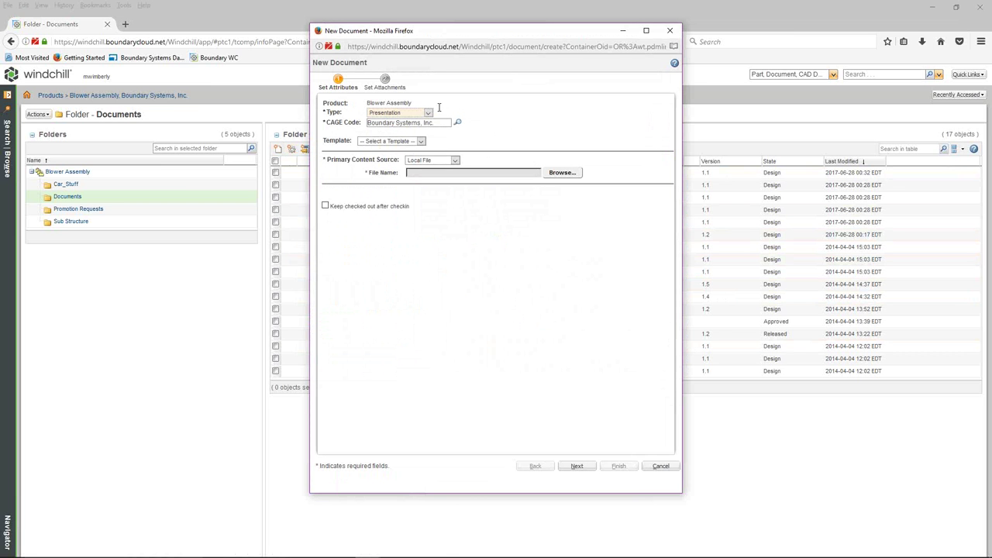
click(395, 143)
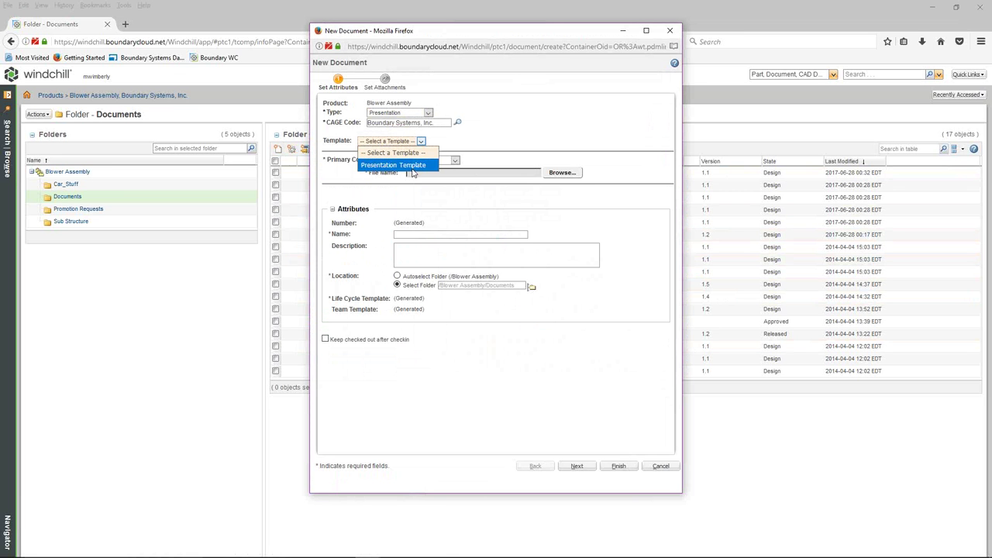
click(452, 144)
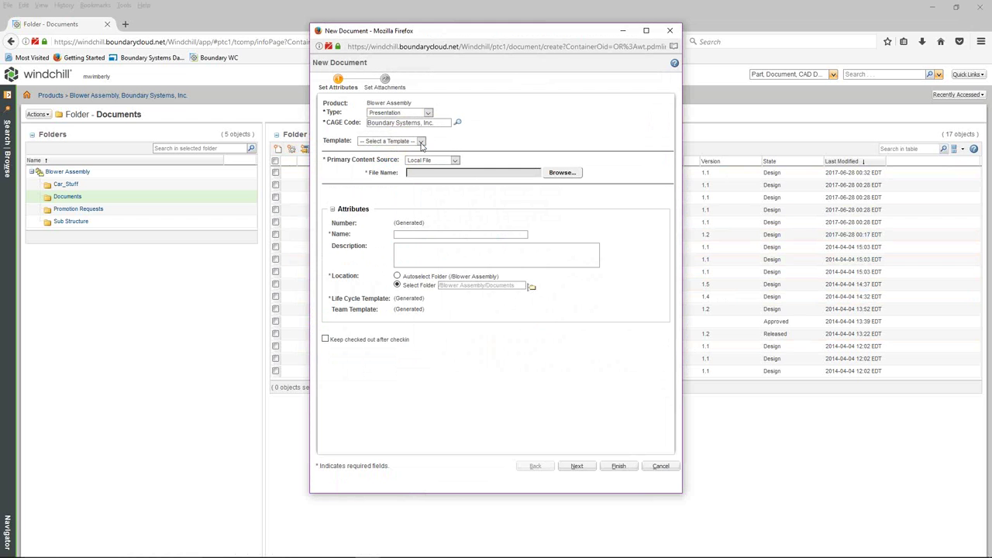
click(422, 143)
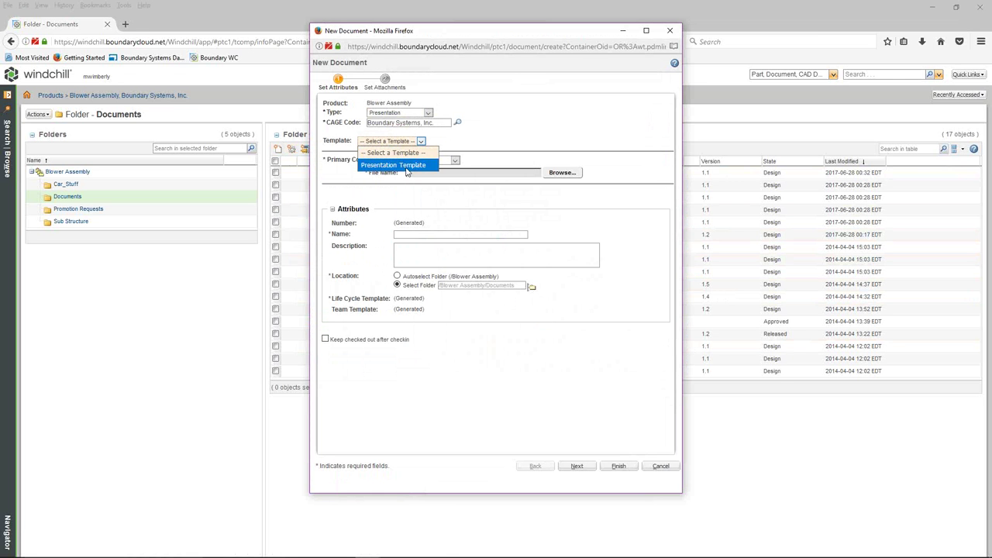
click(529, 139)
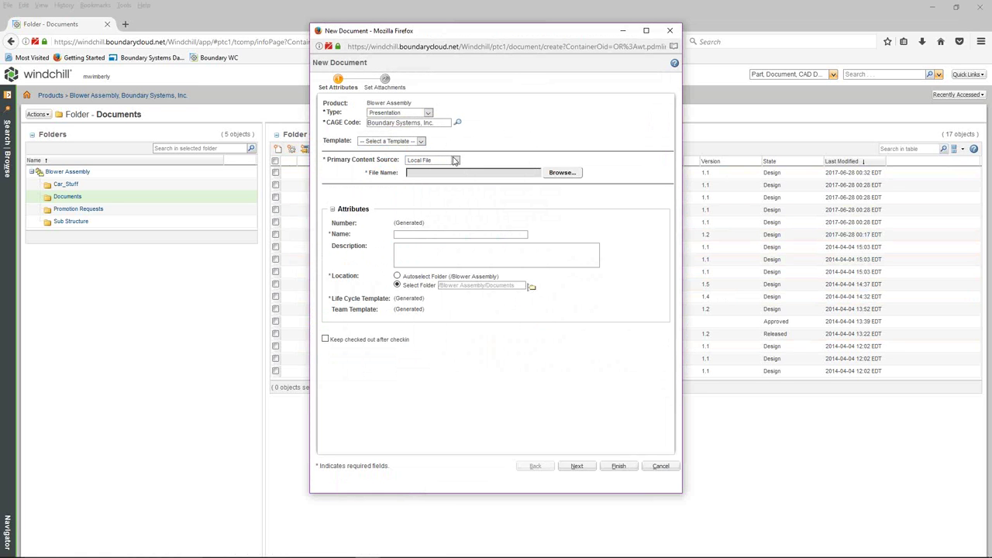
Set the primary content source to Local File and choose Simulate Startup Configuration.docx from the desktop's Demo Data folder.
click(456, 160)
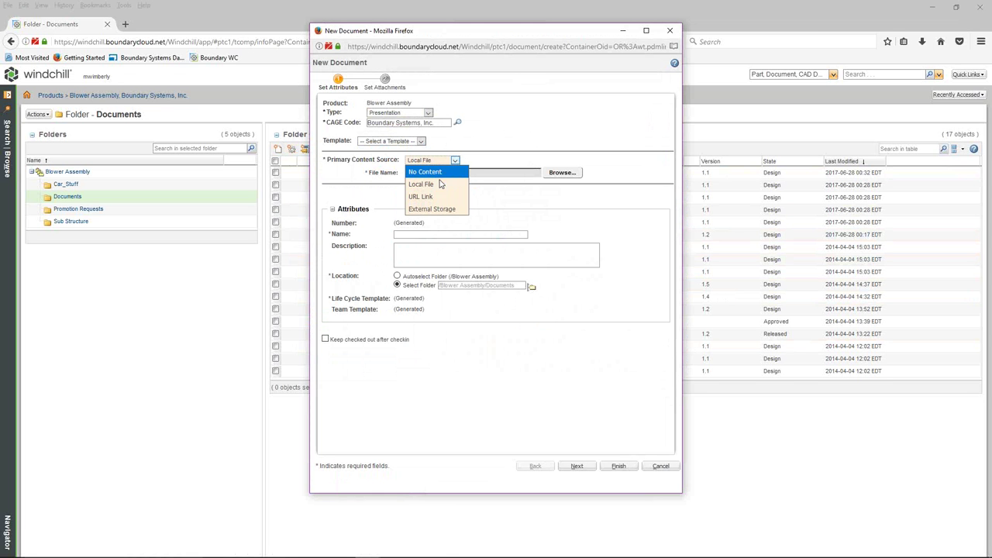
click(435, 185)
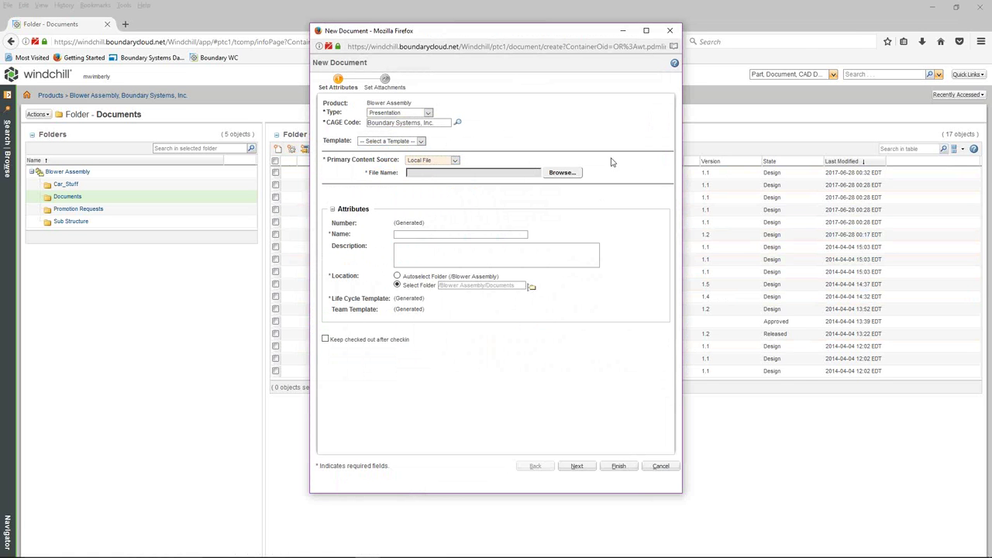
click(566, 177)
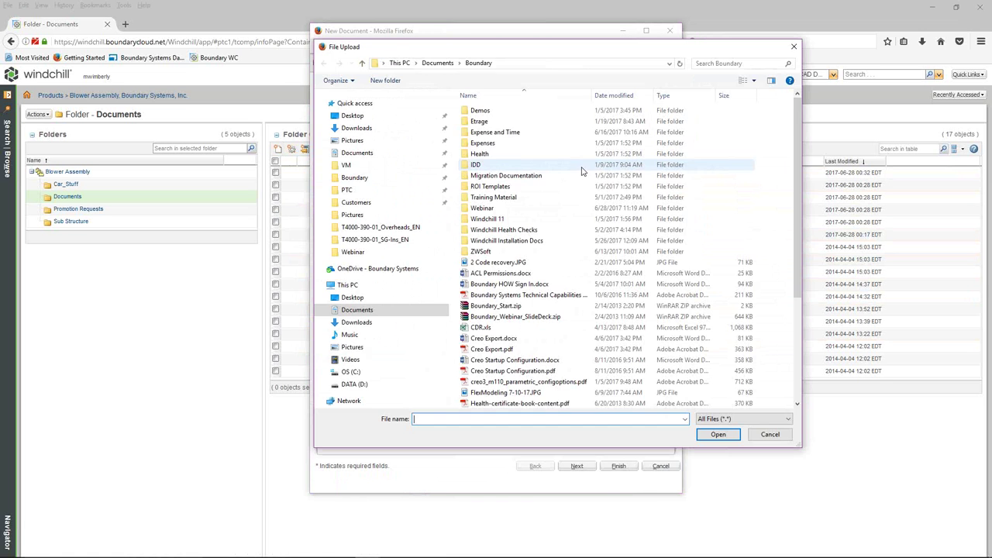
click(352, 116)
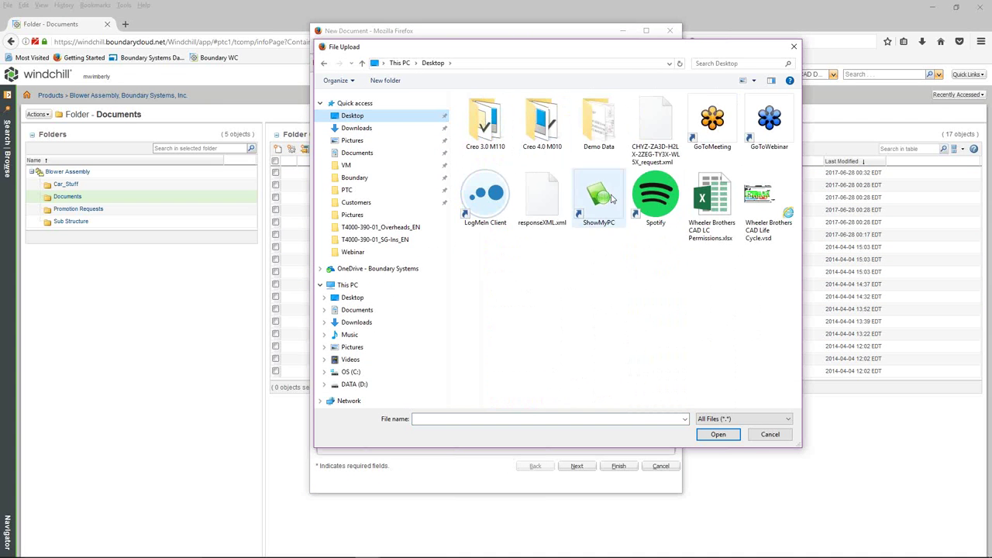
double_click(599, 122)
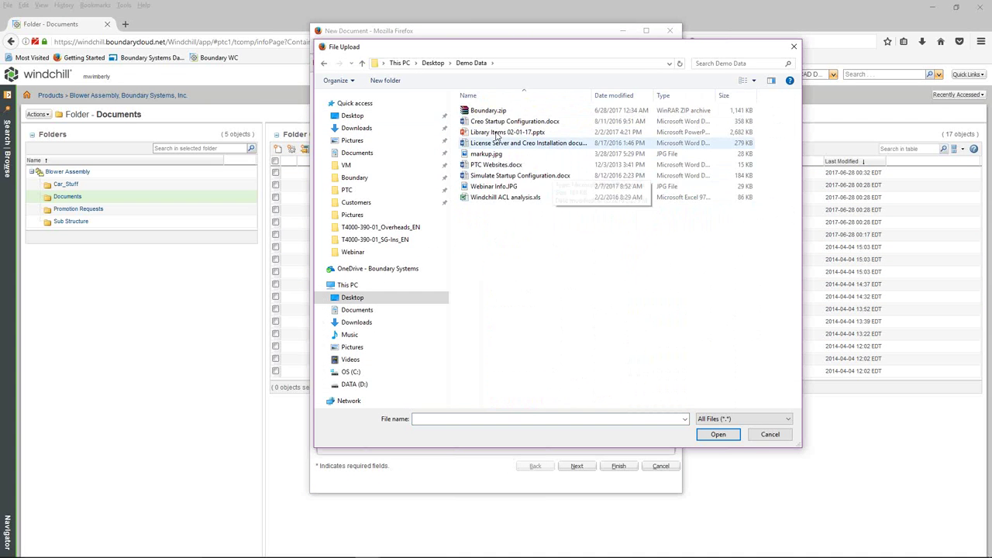
click(487, 178)
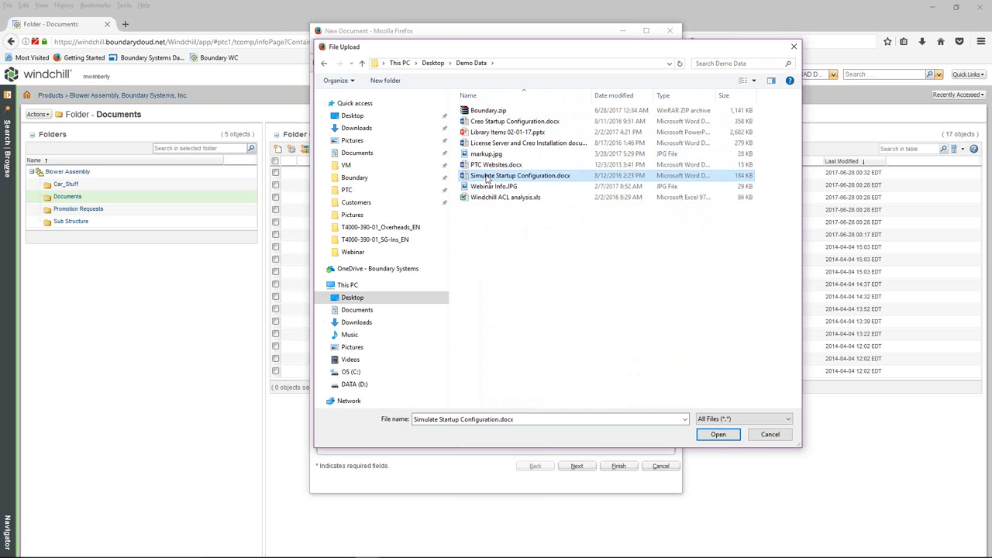
click(718, 435)
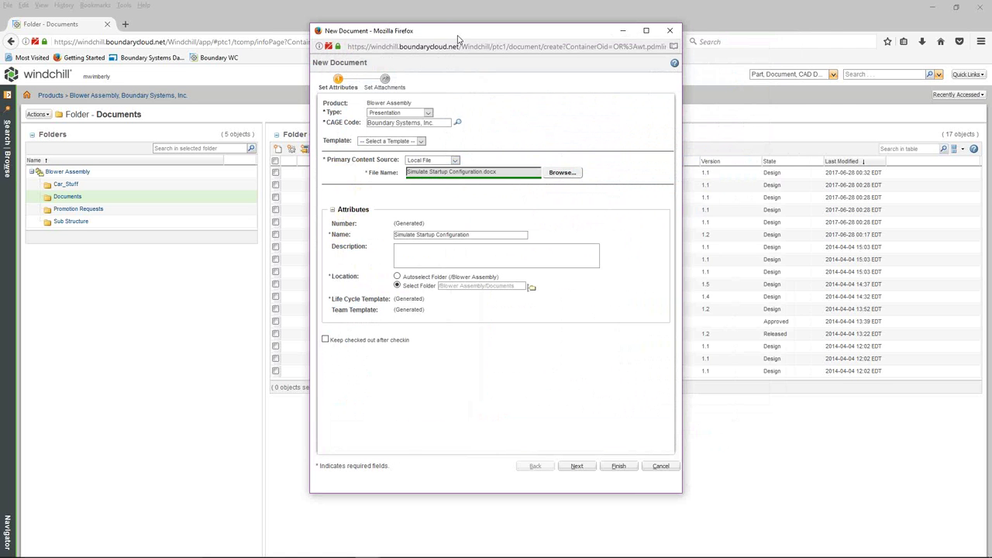
drag(463, 37, 579, 57)
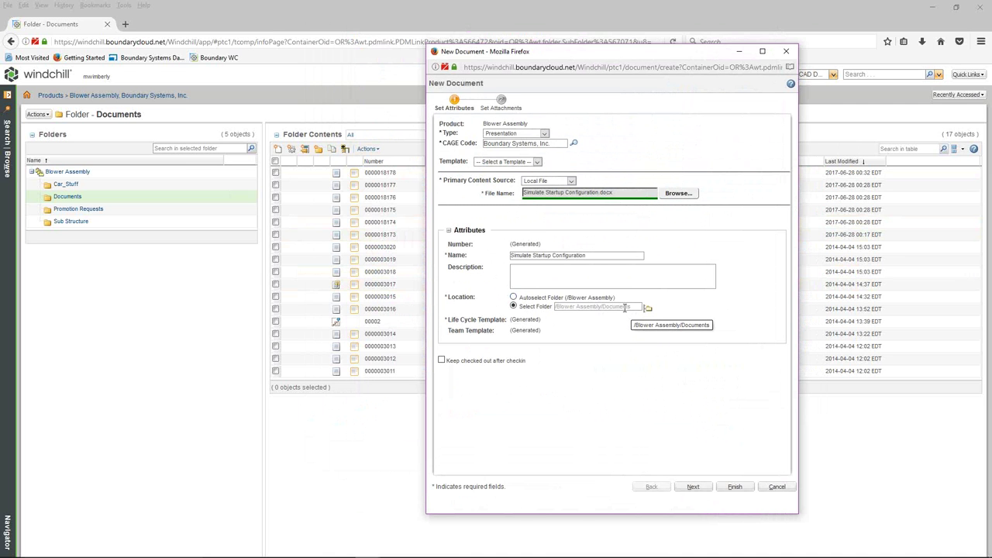
Attach the local file markup.jpg from the Demo Data folder to the new document.
click(692, 486)
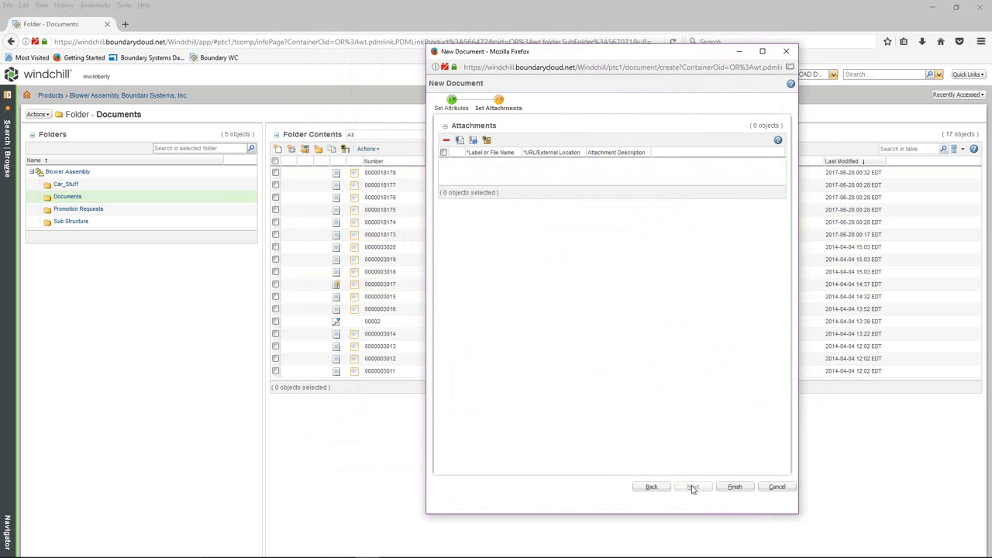
click(460, 140)
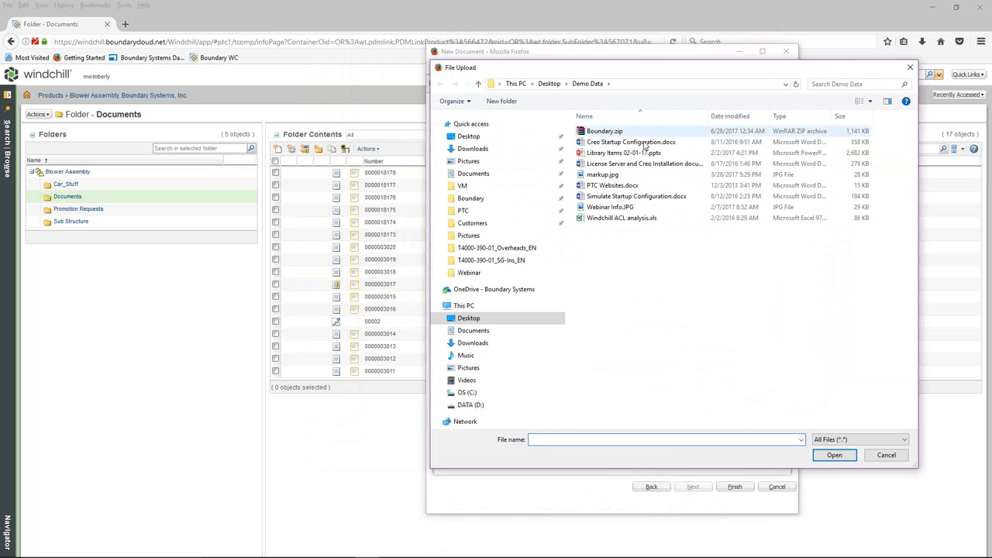
click(613, 175)
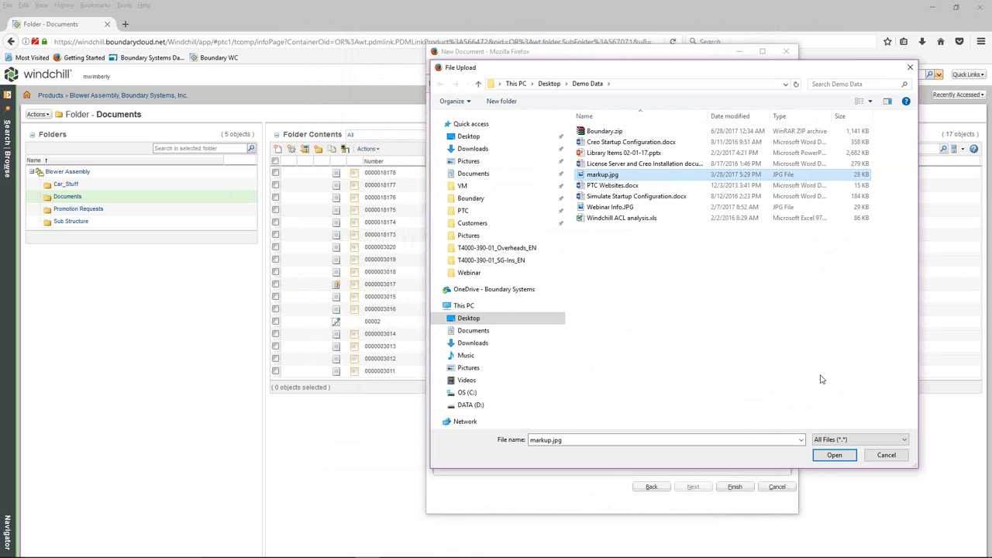
click(834, 455)
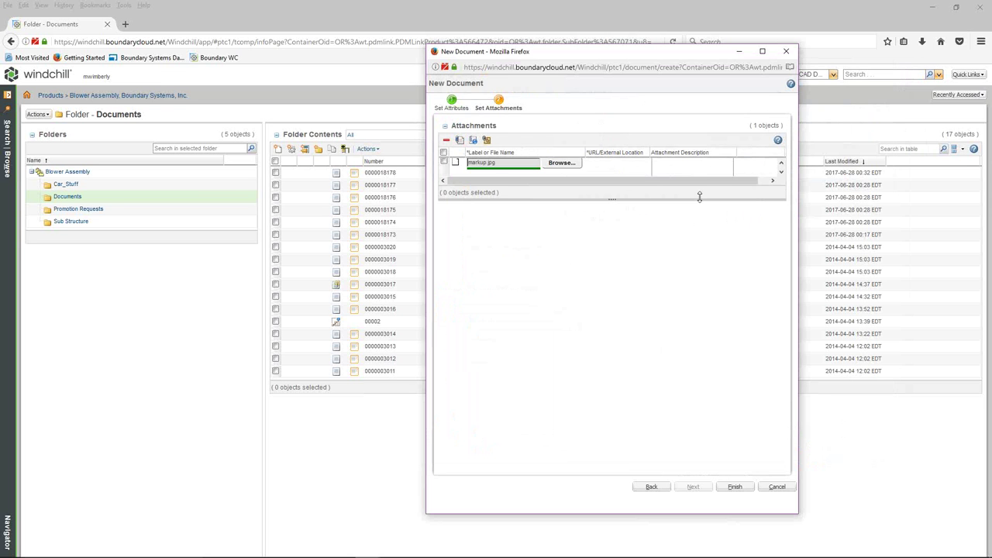
Enter the attachment description "This is the marked copy of the final document" and finish creating the document.
click(703, 171)
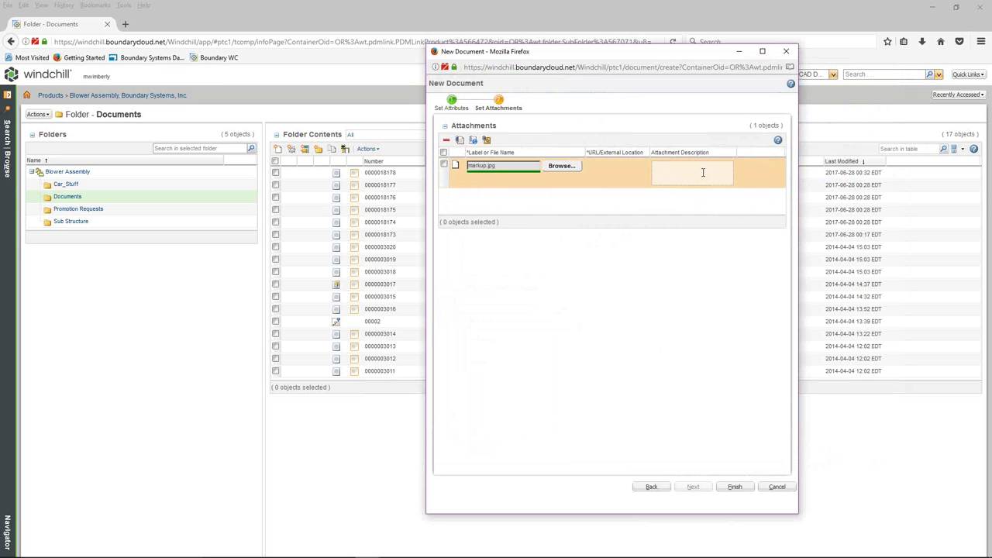
text(This is the marked copy of the final document)
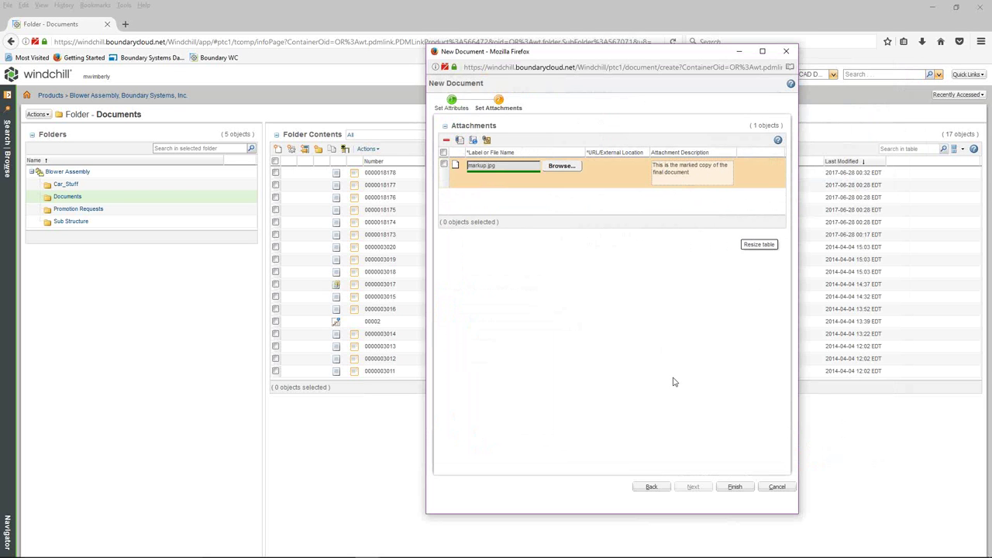
click(734, 487)
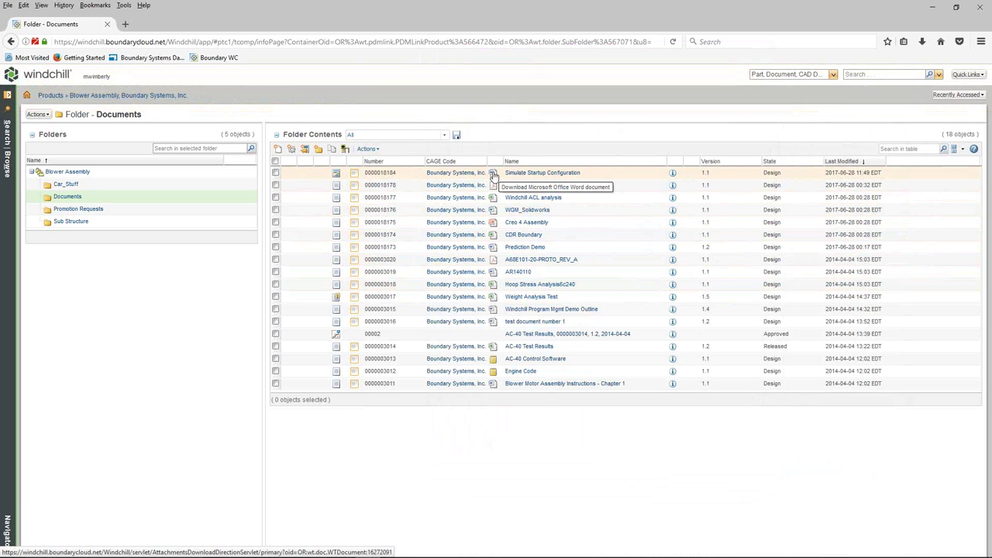
Examine the details and content of the Simulate Startup Configuration document, including the information page of its markup.jpg attachment.
click(674, 176)
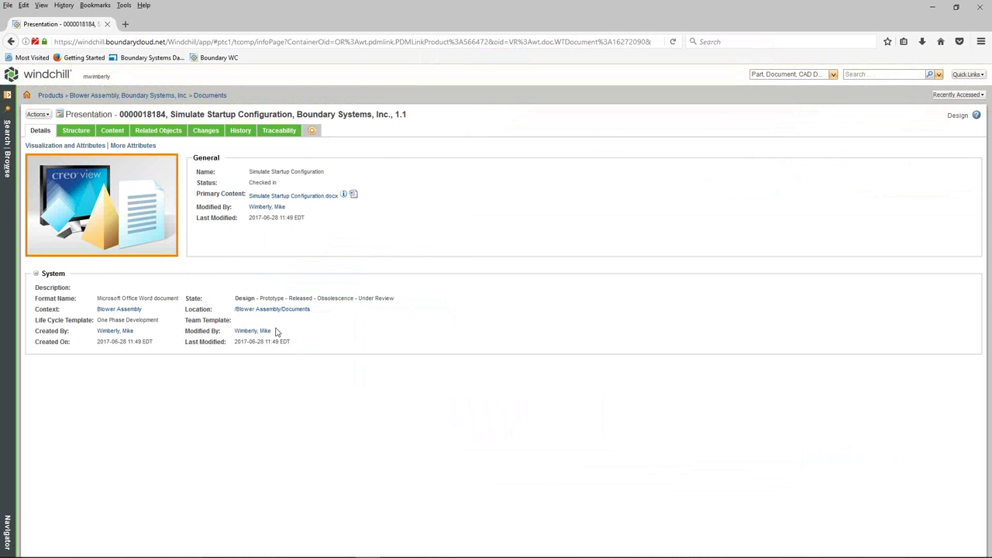
click(116, 130)
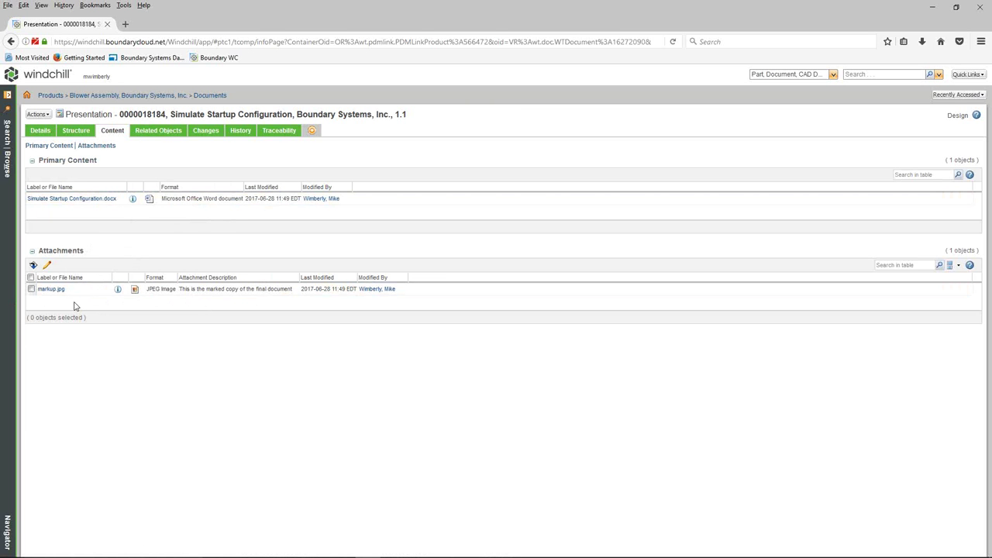
click(118, 289)
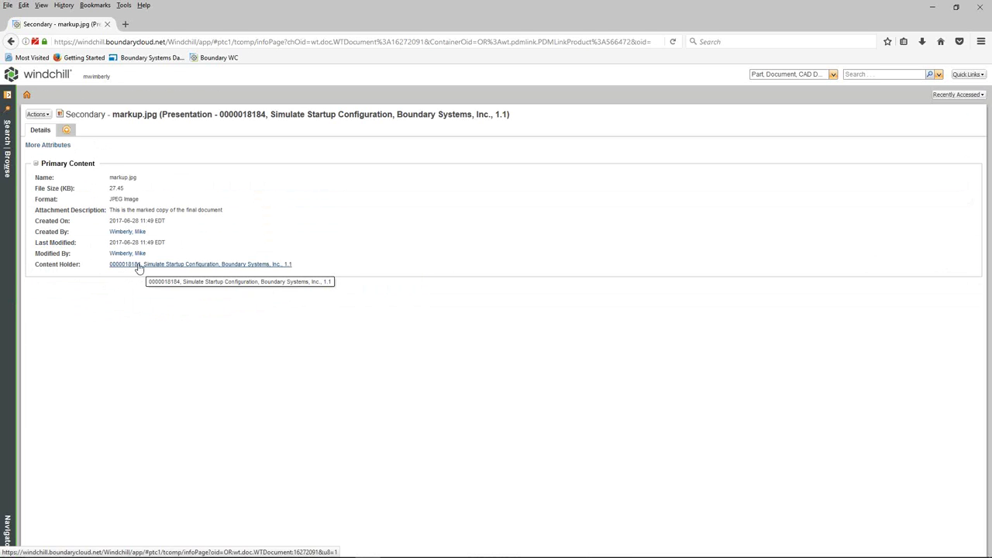
click(11, 41)
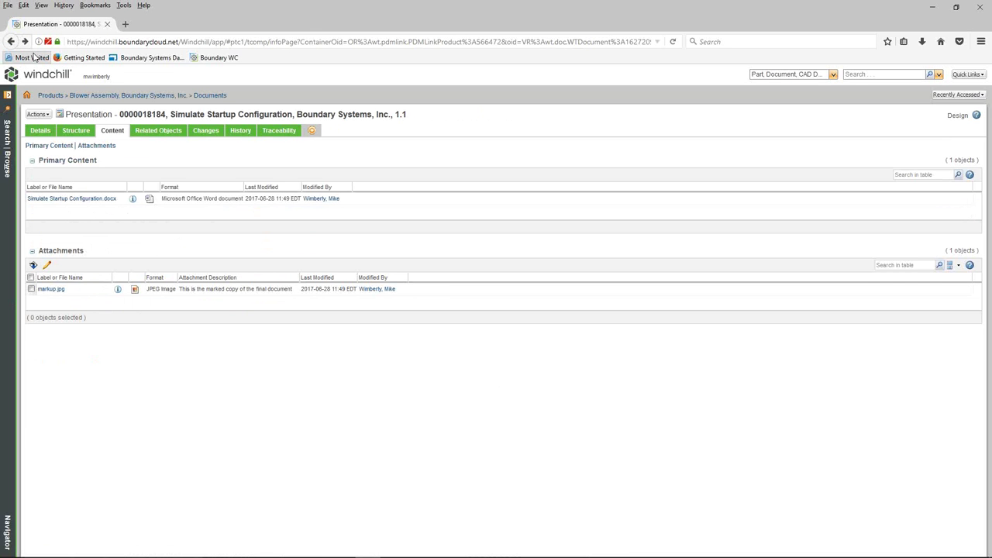
click(42, 131)
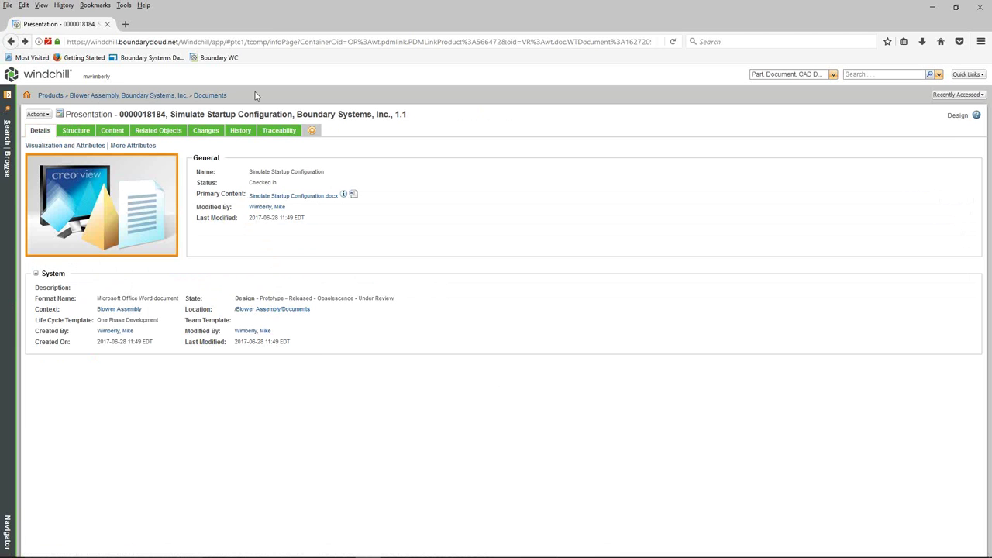
Start New Multiple Documents in the Documents folder and add Windchill ACL analysis.xls, License Server and Creo Installation documentation.docx and Library Items 02-01-17.pptx.
click(210, 95)
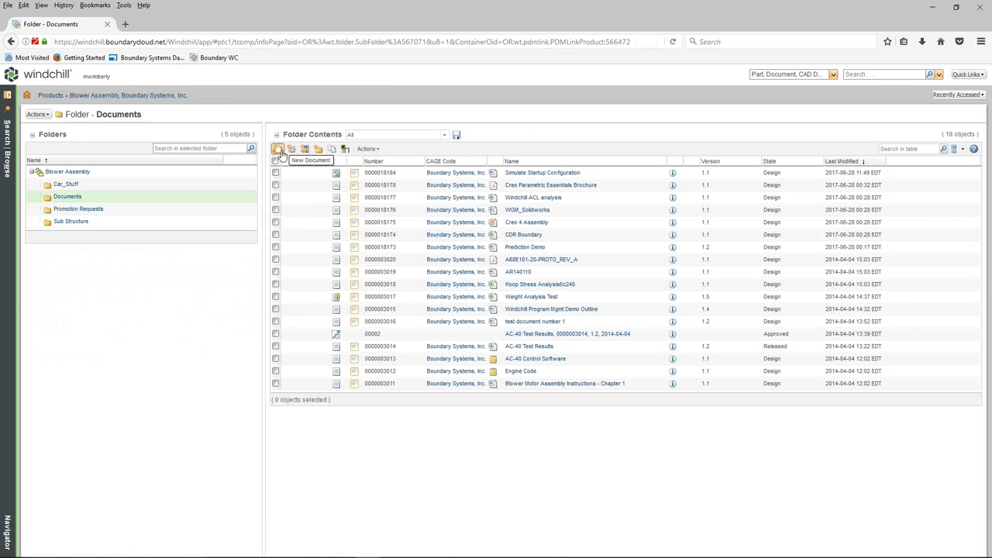
click(378, 150)
mouse_move(387, 178)
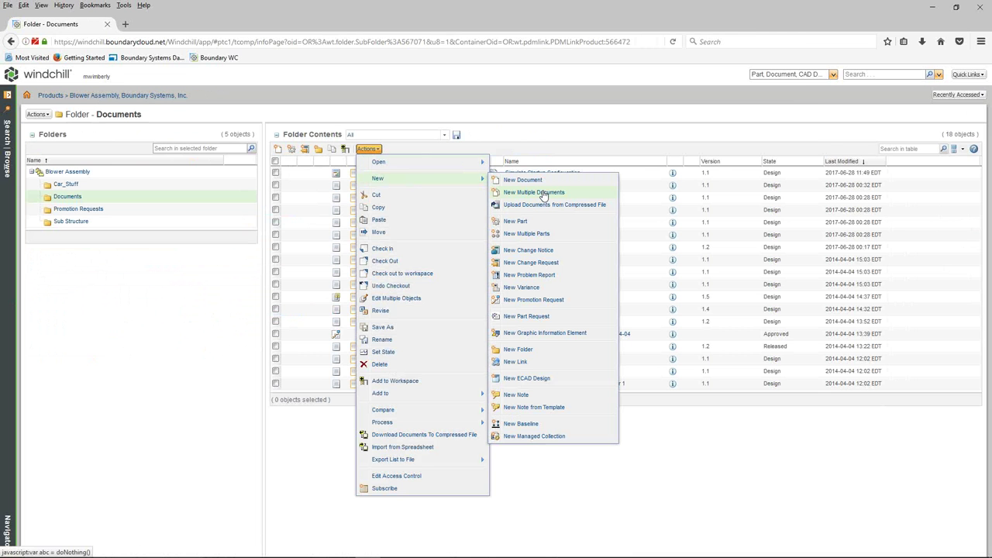
click(543, 194)
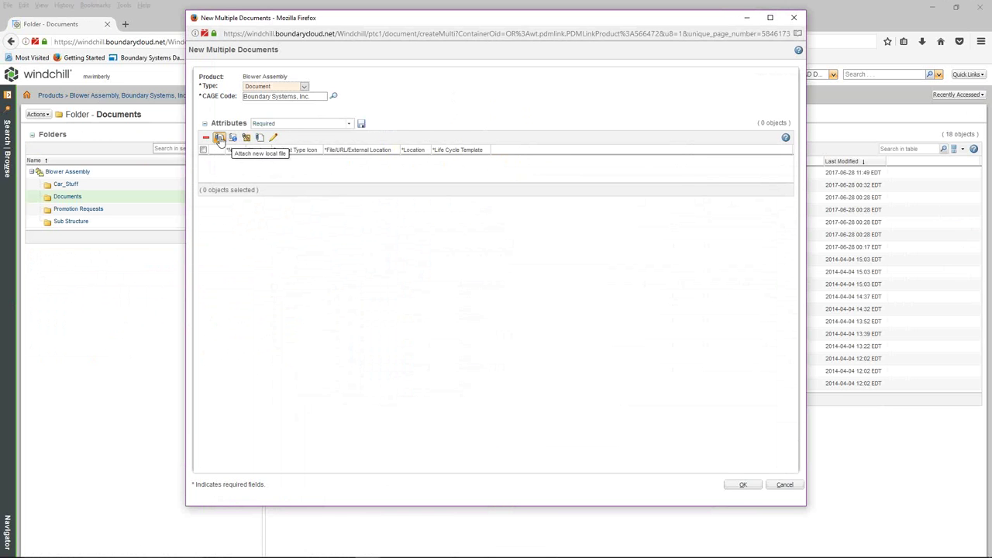
click(220, 138)
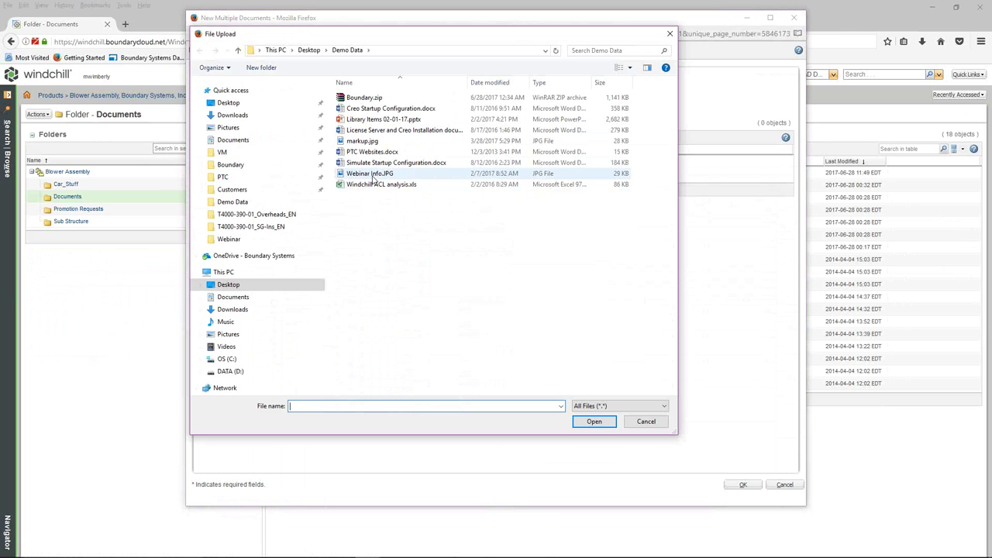
click(365, 186)
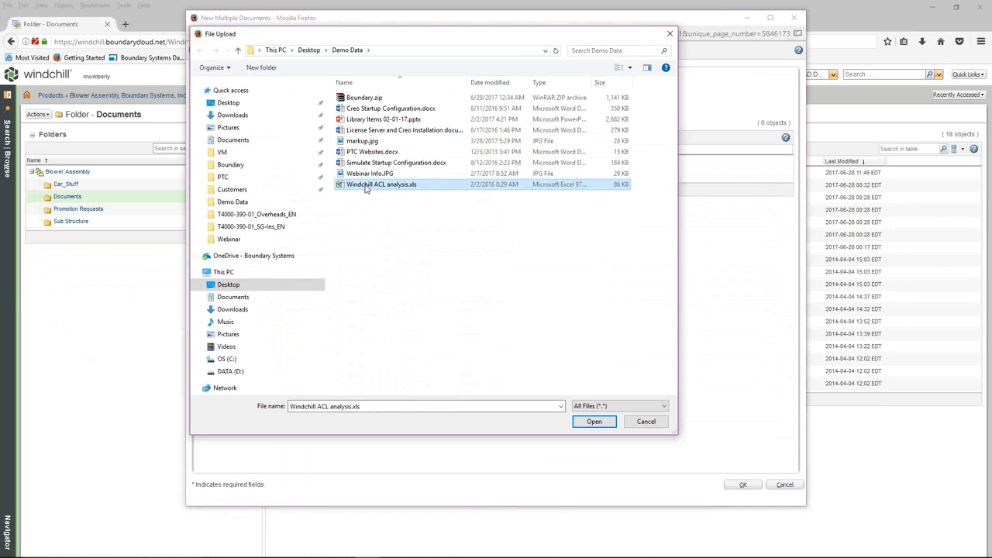
ctrl+click(370, 132)
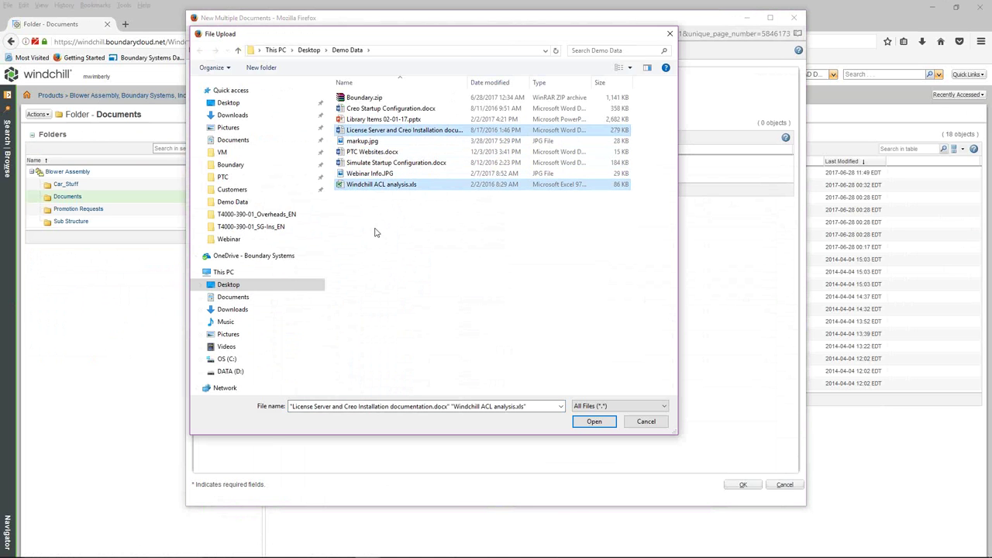
ctrl+click(378, 120)
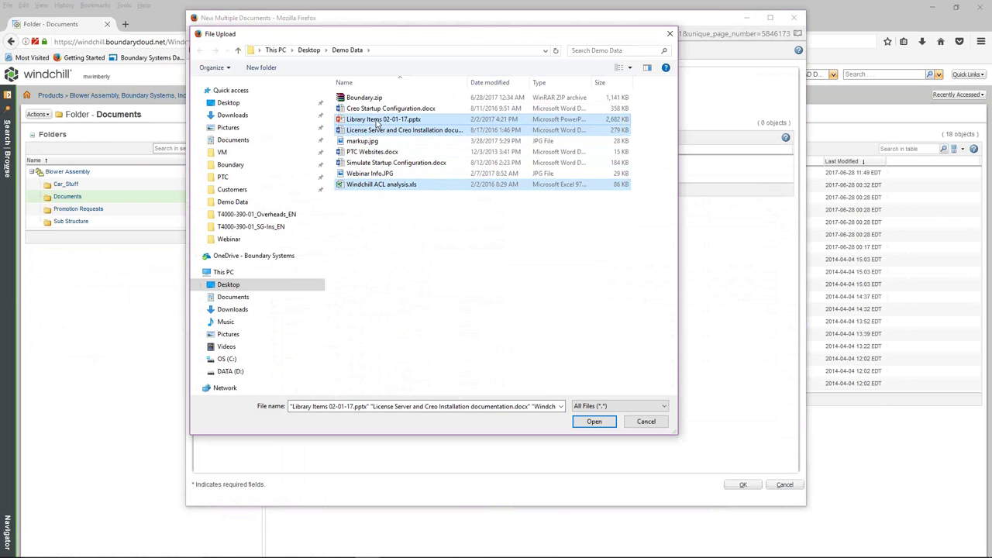
click(596, 421)
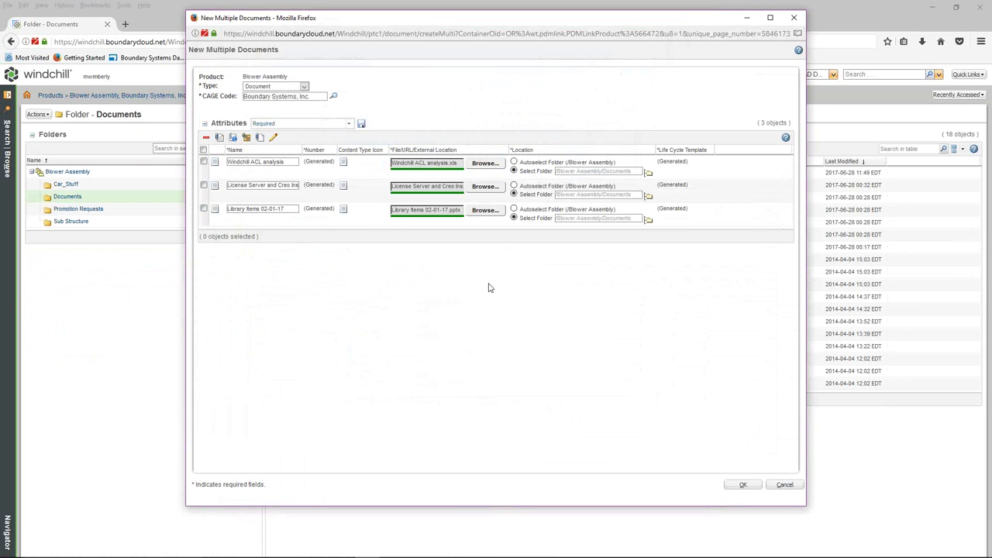
Create the three documents with type Document, accepting the duplicate name, and view the details of the new Windchill ACL analysis document.
click(306, 87)
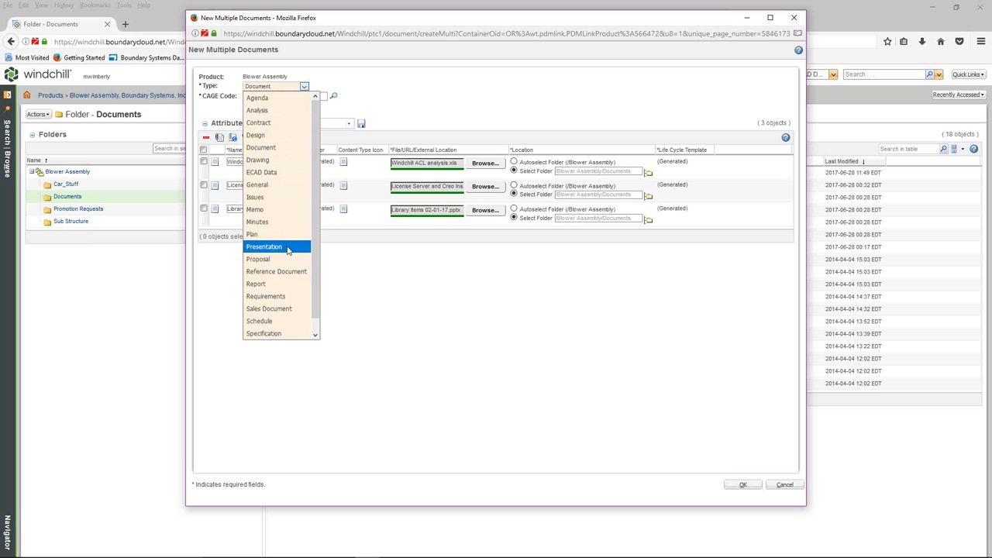
click(275, 148)
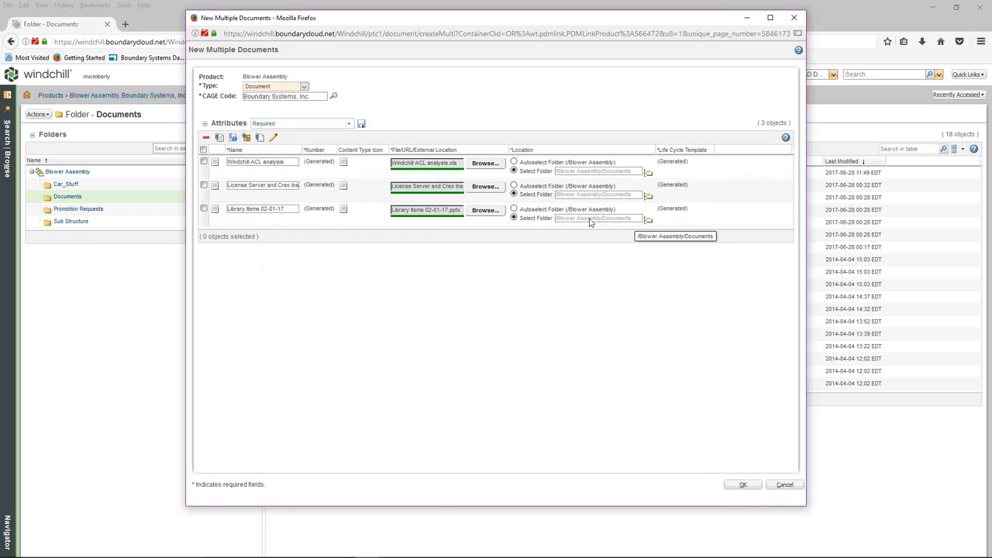
click(740, 486)
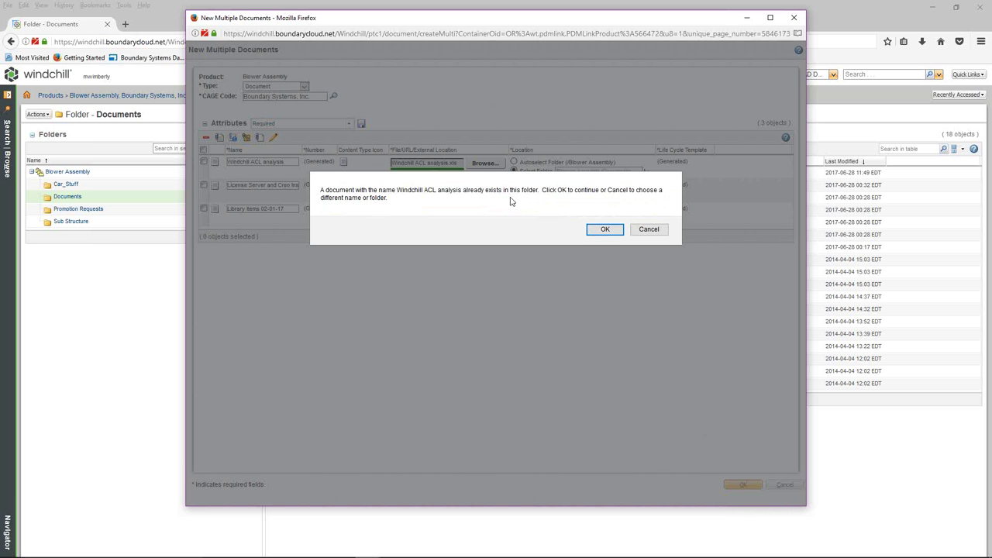
click(605, 229)
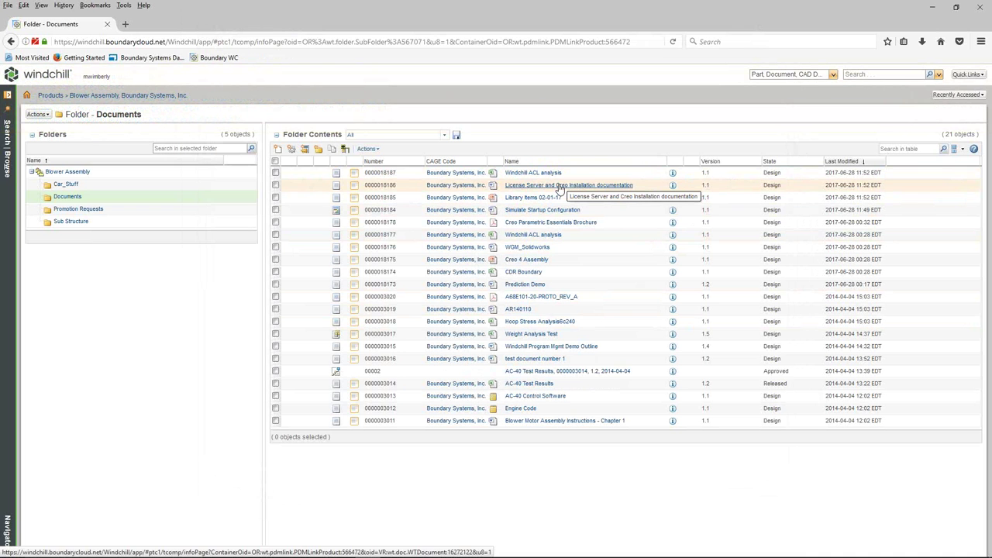
click(674, 174)
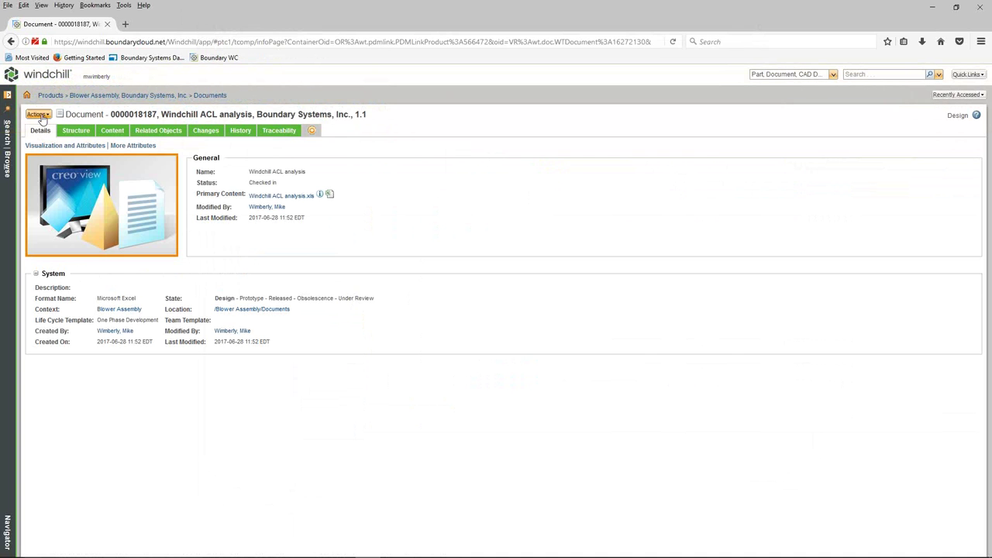
click(11, 41)
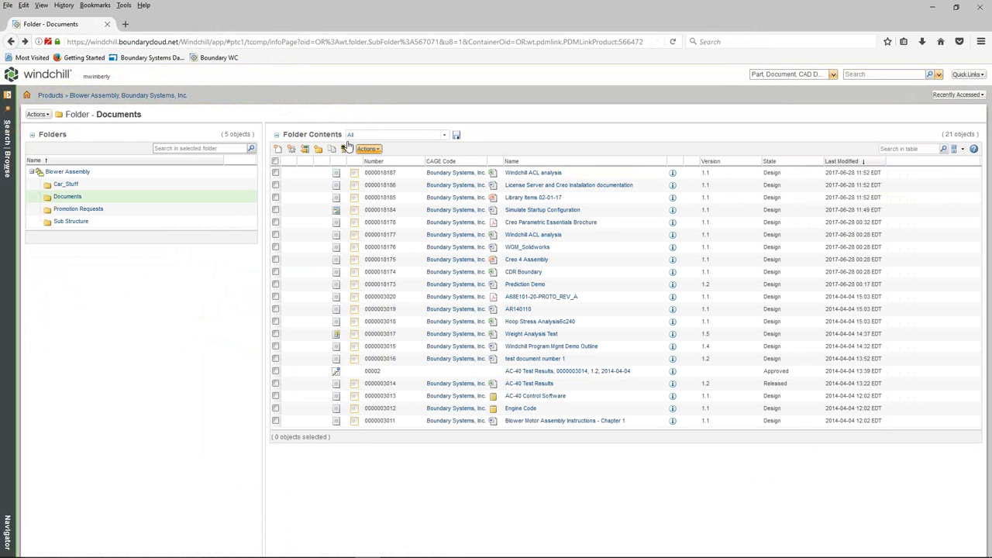
Upload documents from the compressed file Boundary.zip in Demo Data into the Documents folder, keeping type Document and making no changes to existing documents.
click(375, 149)
mouse_move(401, 184)
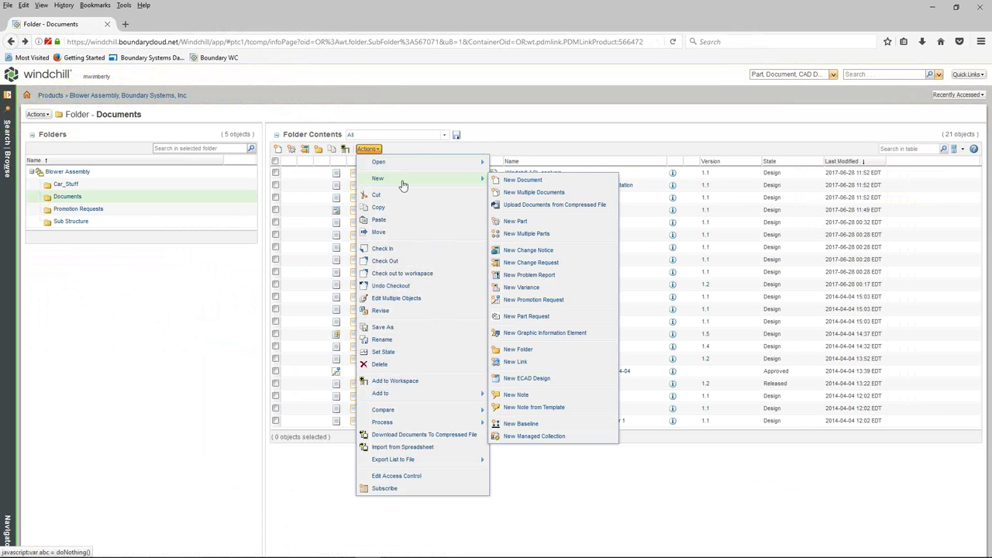
click(580, 206)
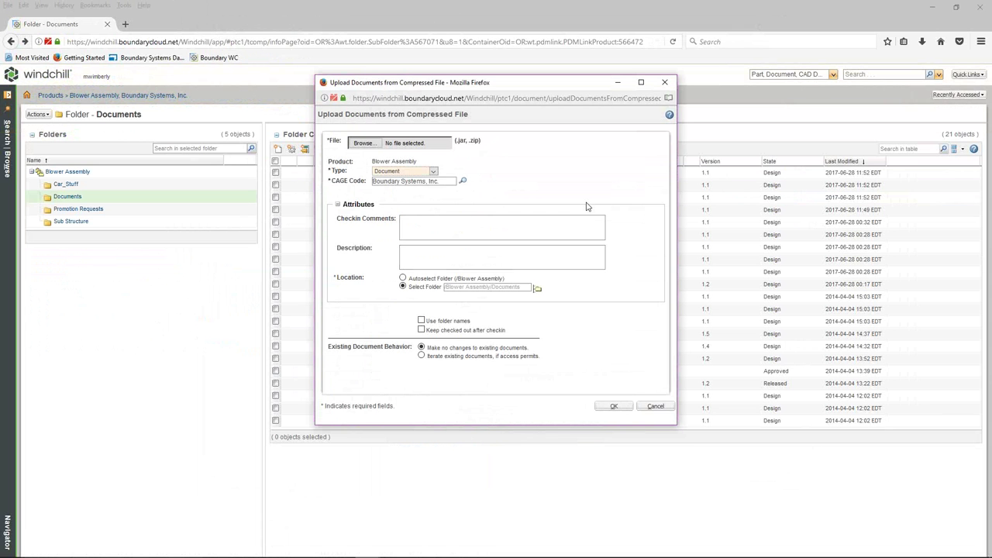
click(392, 147)
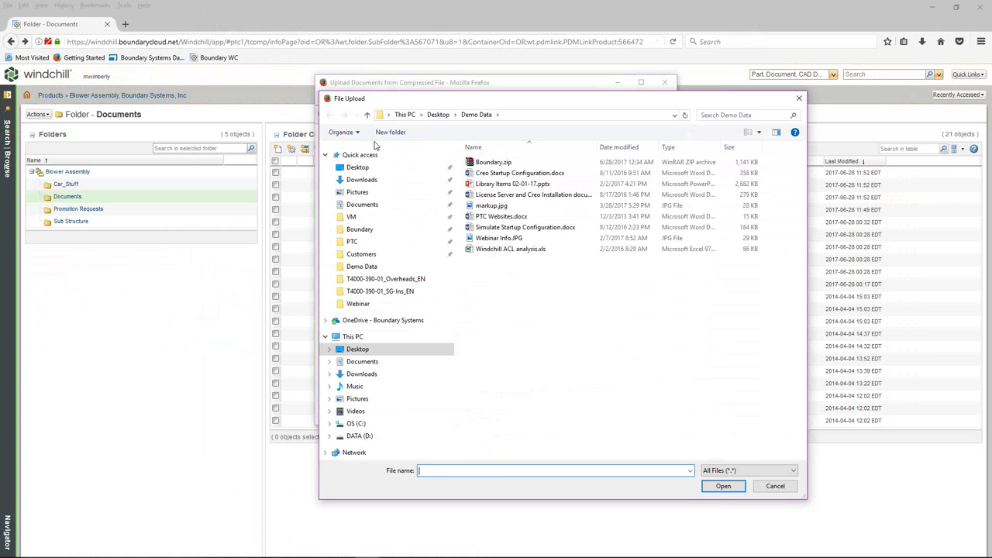
click(492, 162)
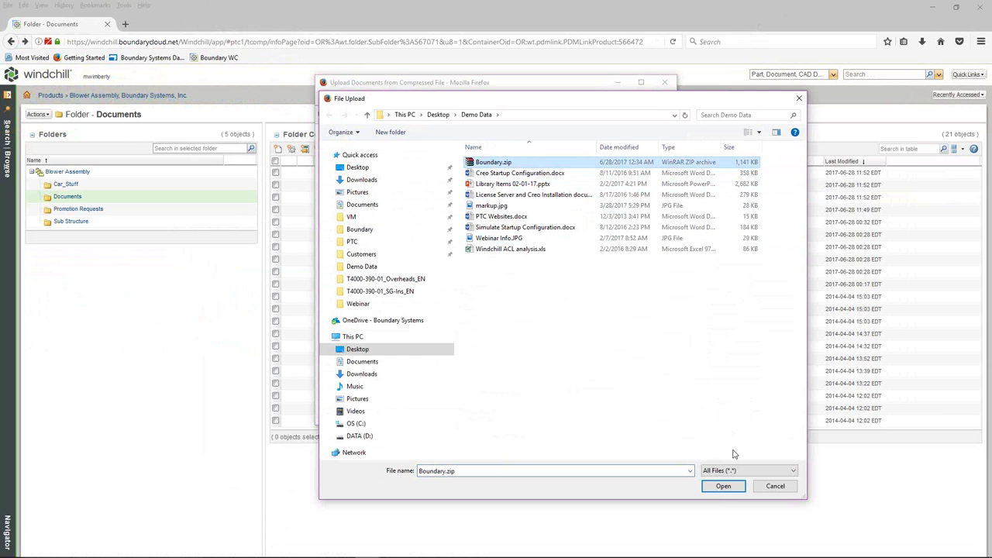
click(723, 486)
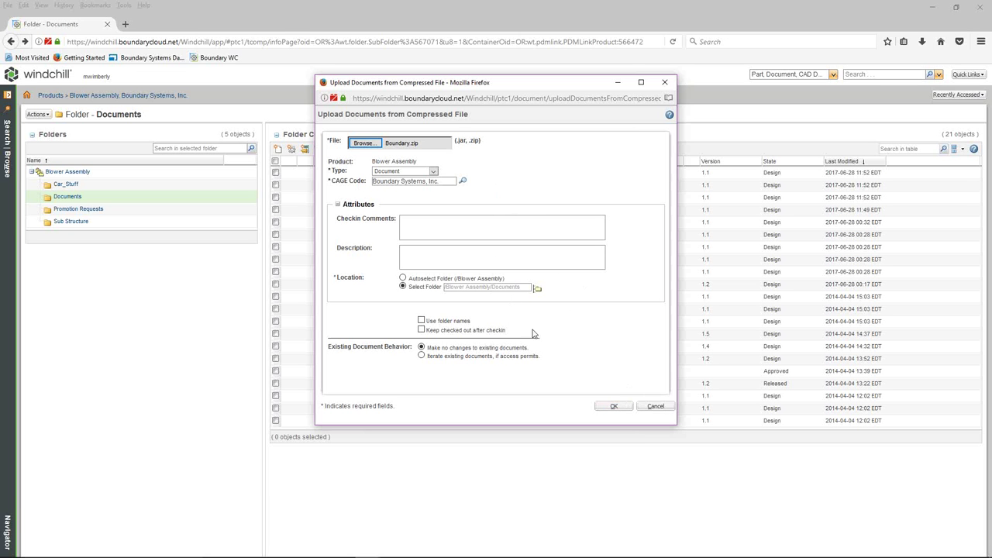
click(612, 406)
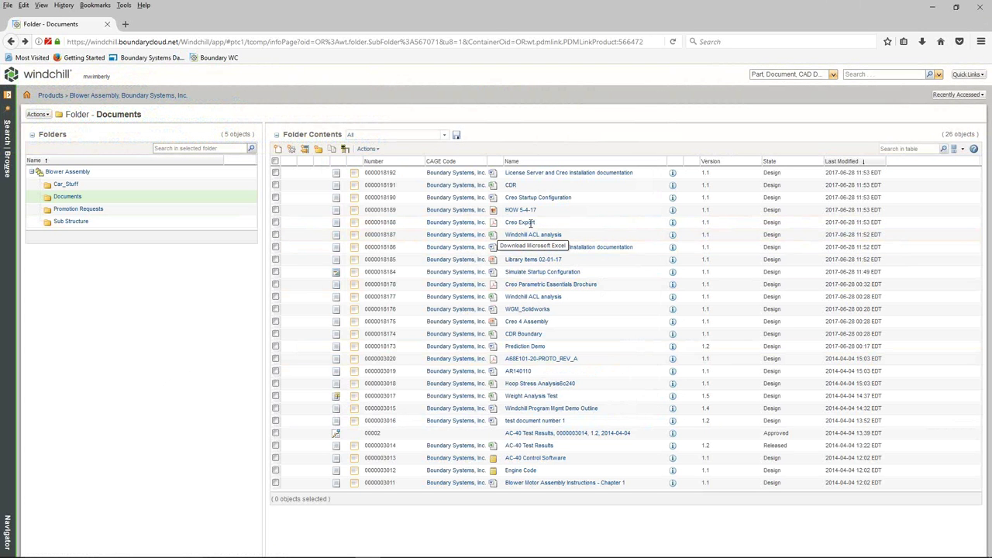
click(493, 248)
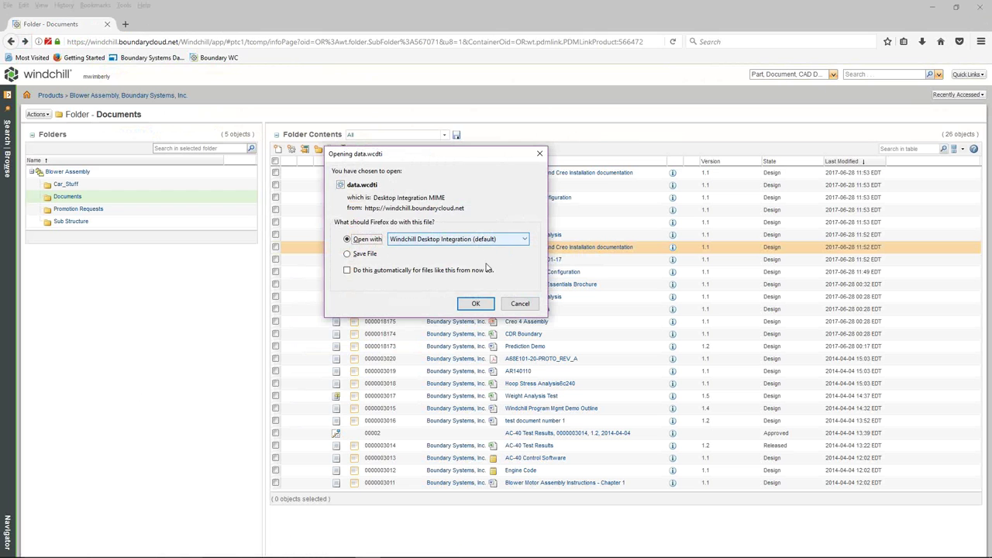
click(474, 305)
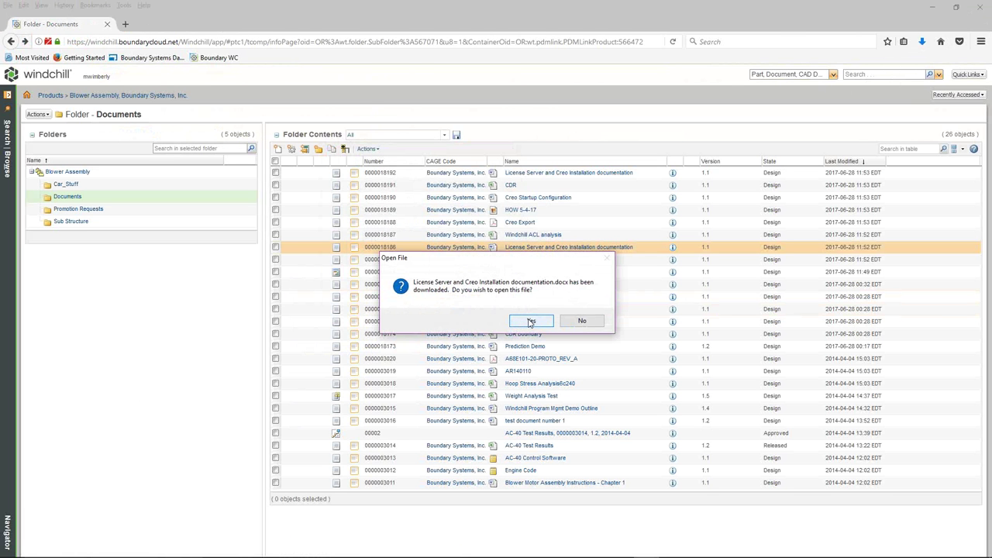
click(531, 322)
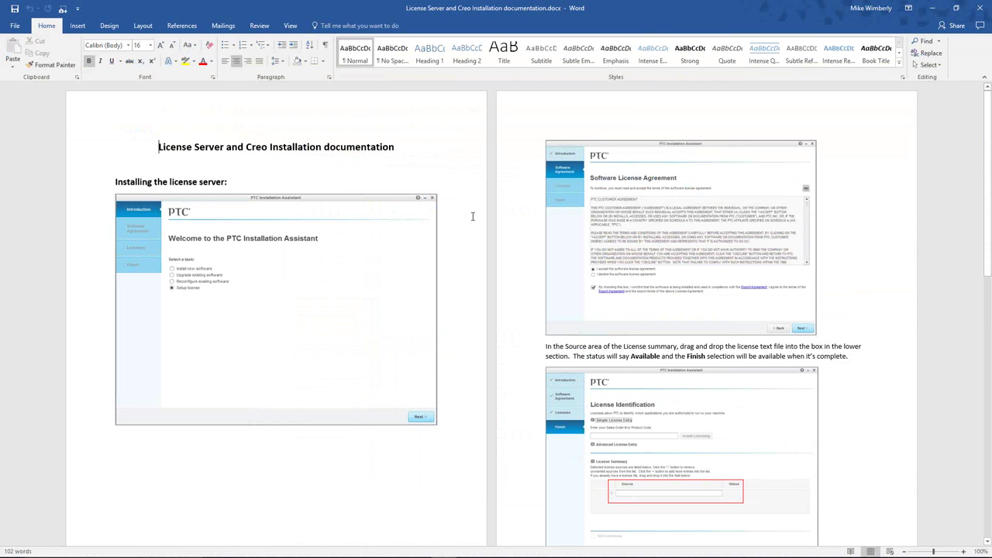
scroll(508, 260, down, 9)
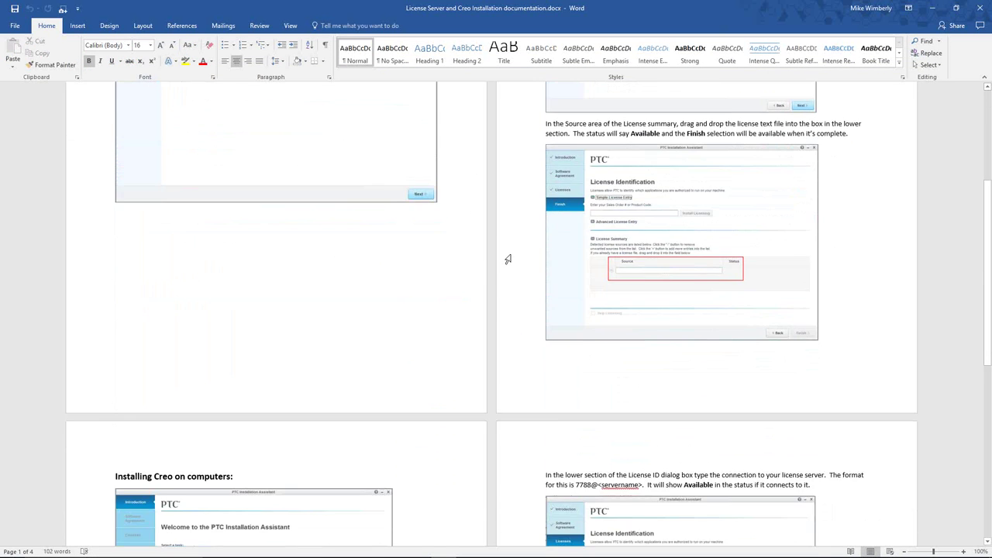
scroll(500, 267, down, 8)
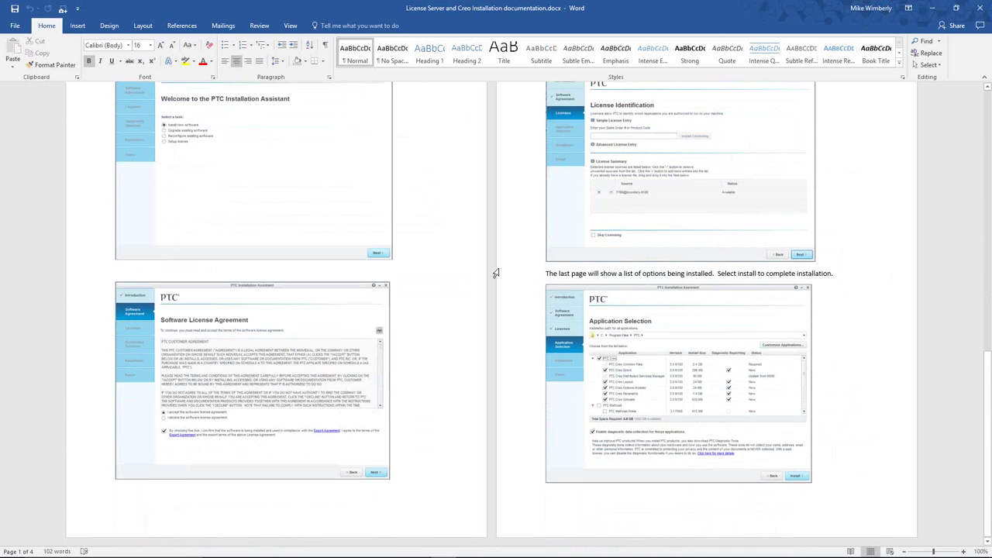
scroll(495, 273, up, 6)
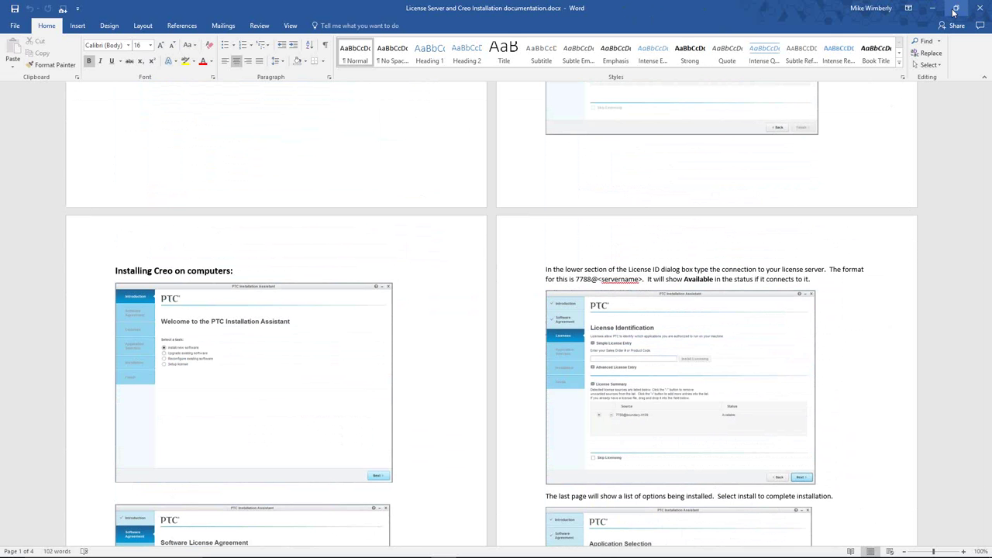
click(981, 8)
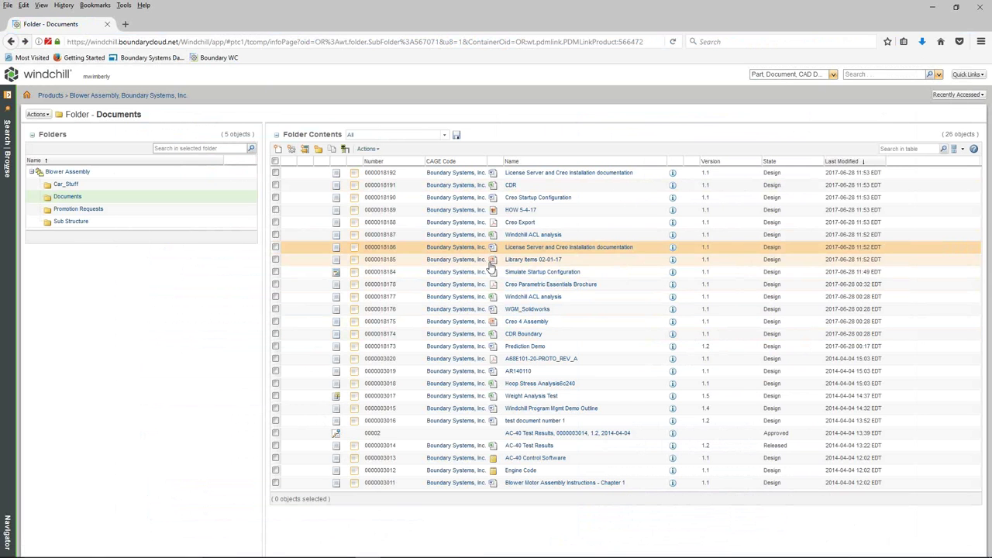
Open the PDF content of the Creo Export document, look through it, close it and return to the Documents folder.
click(493, 223)
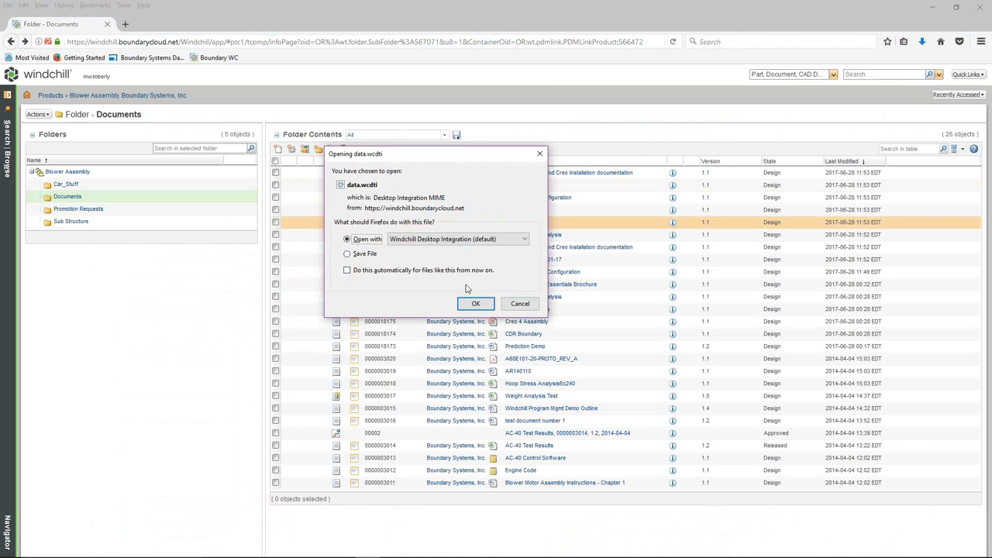
click(476, 304)
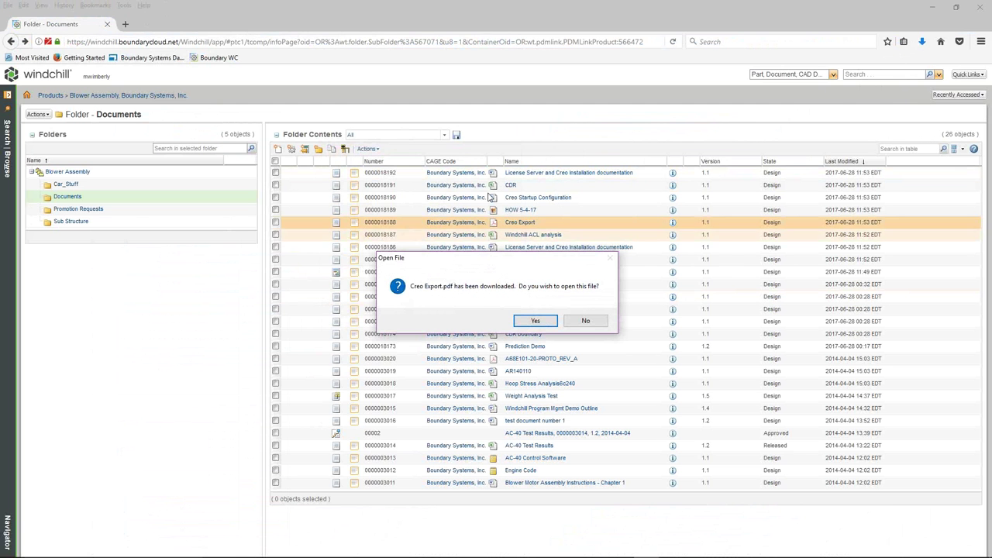
click(536, 321)
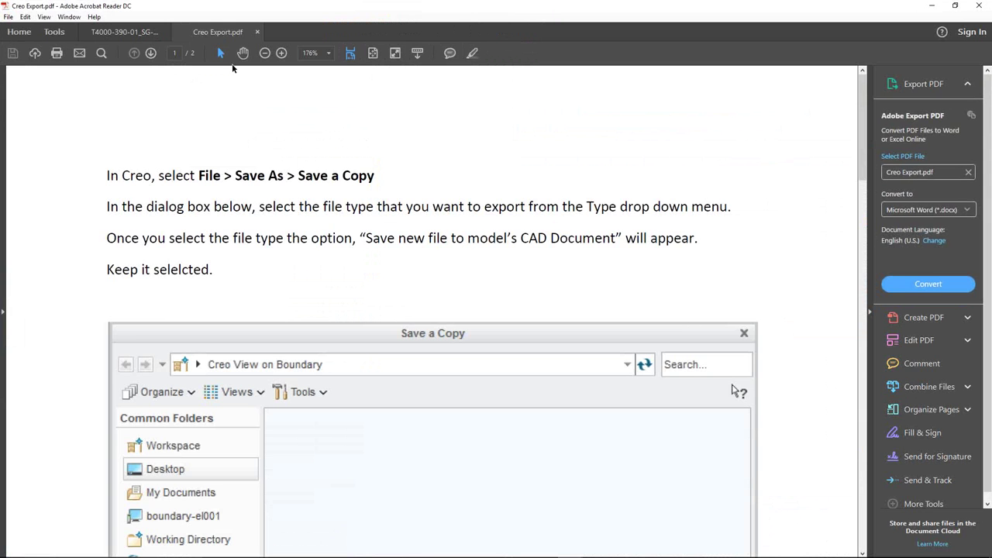
scroll(698, 264, down, 6)
scroll(698, 262, up, 5)
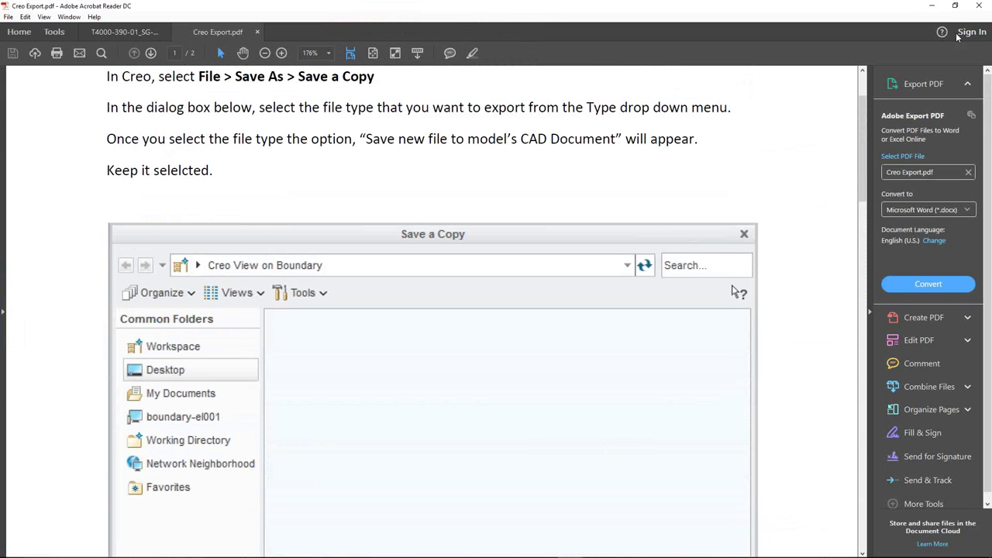
click(257, 33)
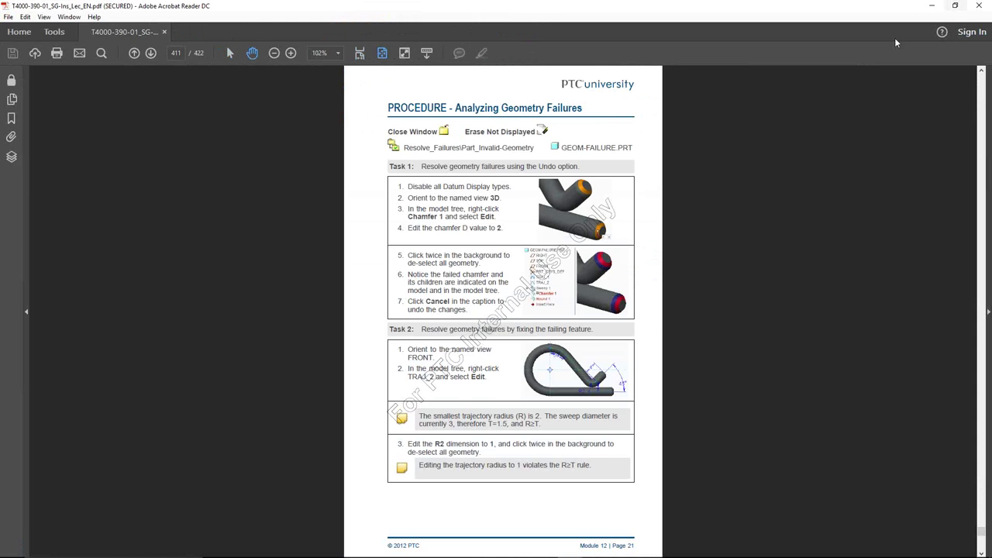
click(932, 5)
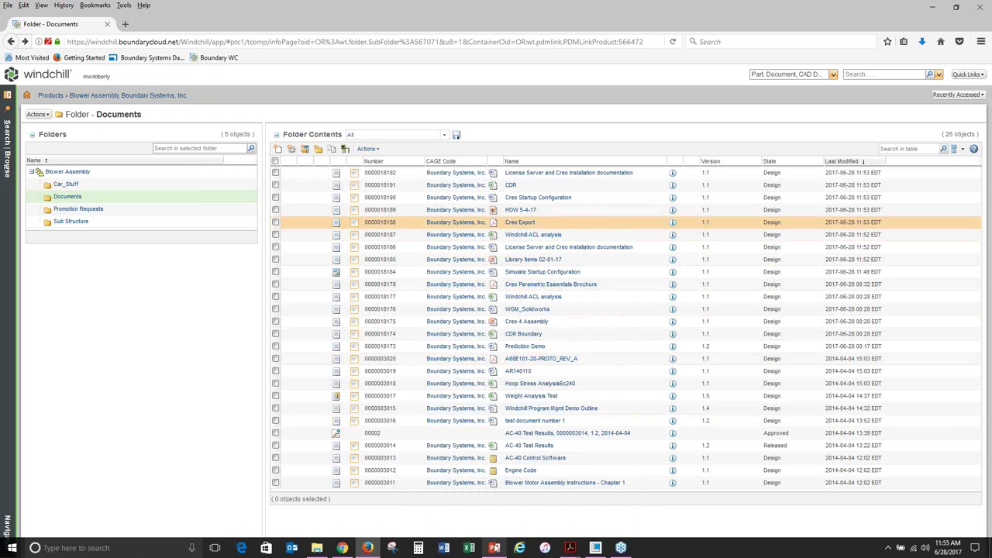
Switch to Word, open the recent document 101-T4290-EN-Installation-Instructions.doc and enable editing.
click(443, 553)
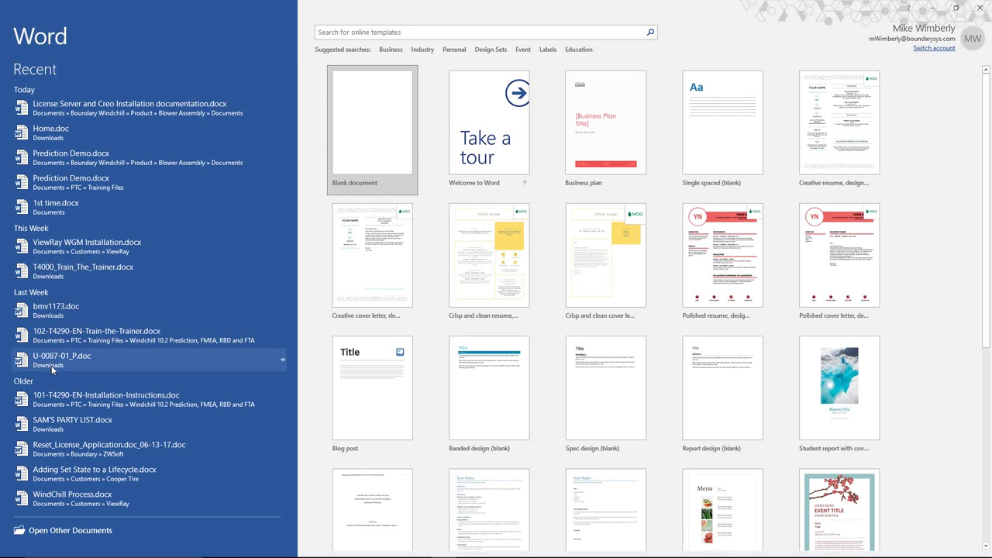
click(85, 399)
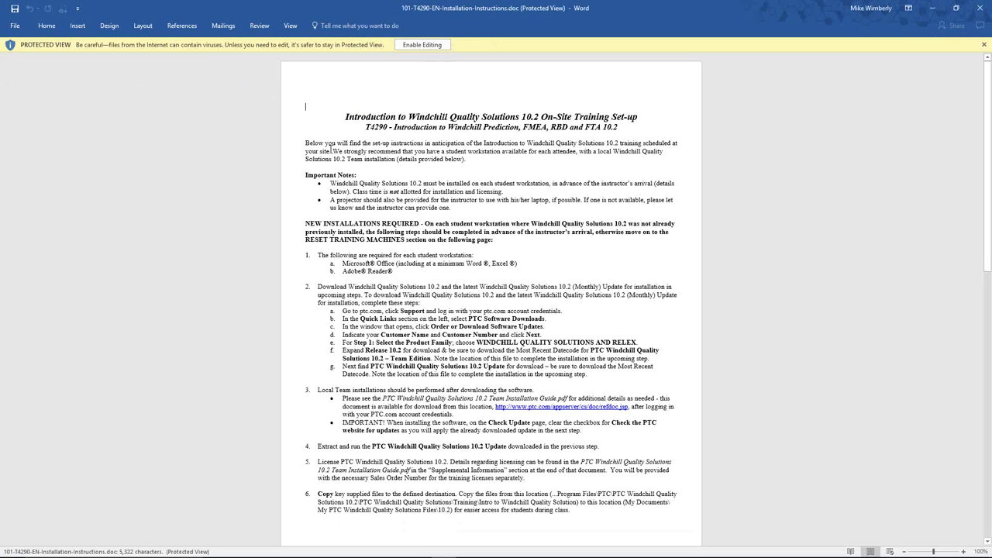
click(423, 44)
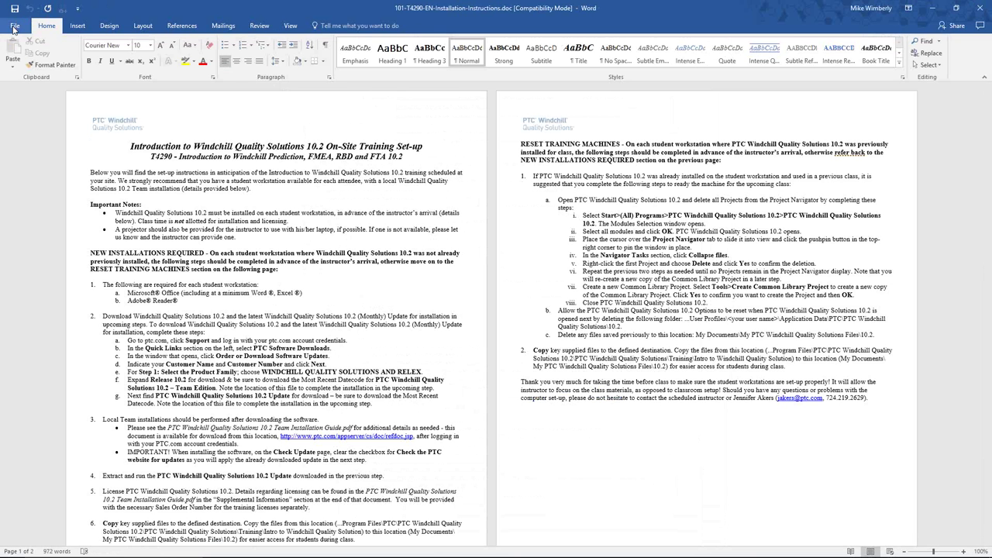
Enable the Windchill .Net Office Add-In among Word's COM add-ins.
click(14, 27)
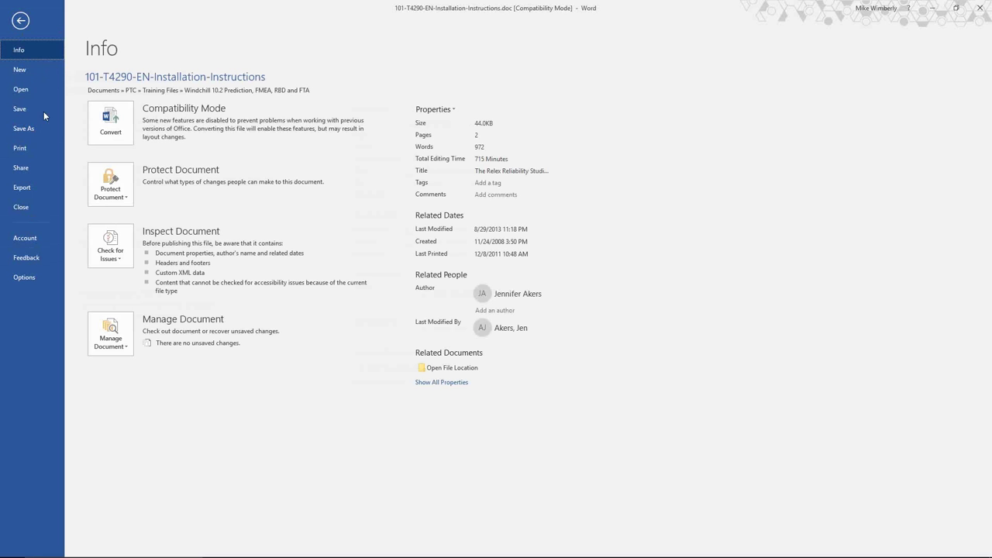
click(24, 277)
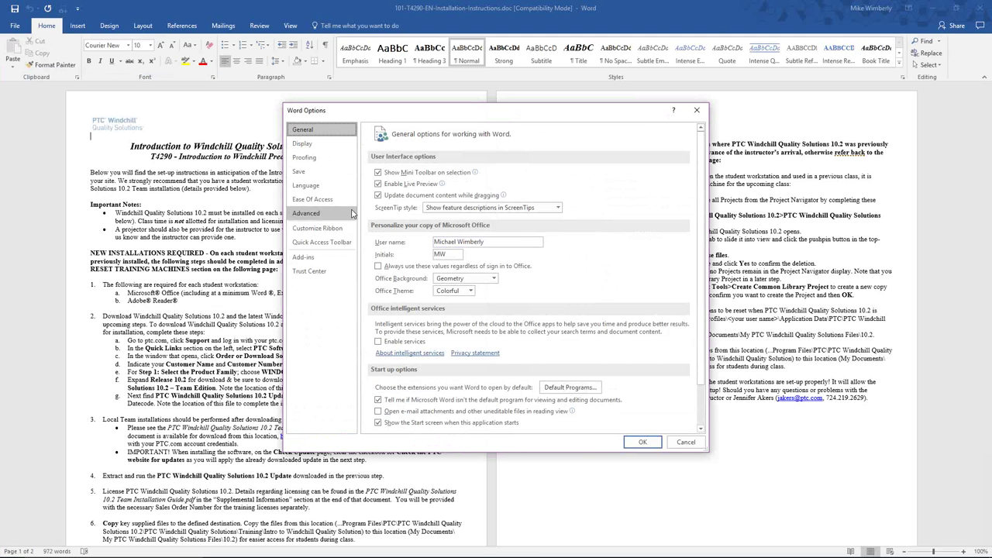
click(347, 257)
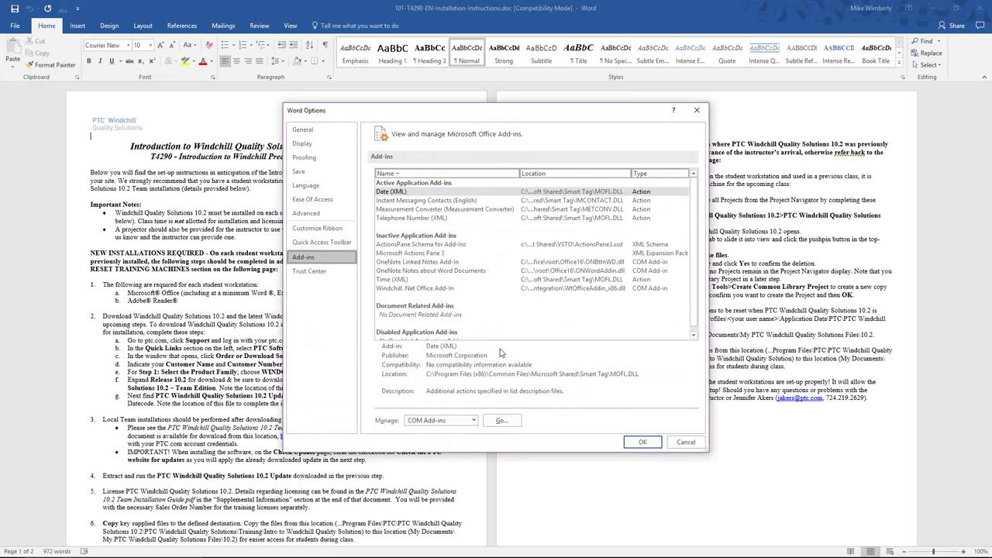
scroll(469, 324, down, 1)
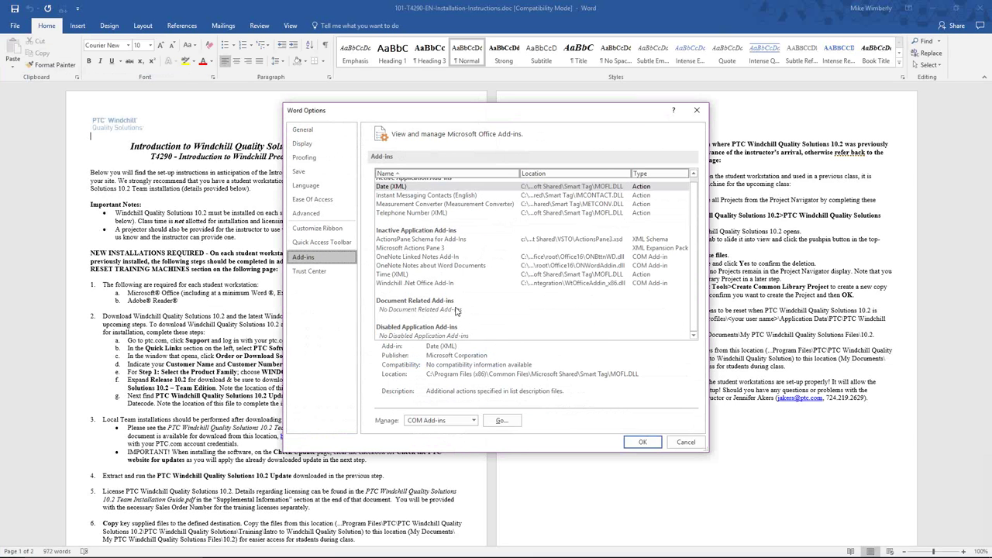
click(445, 284)
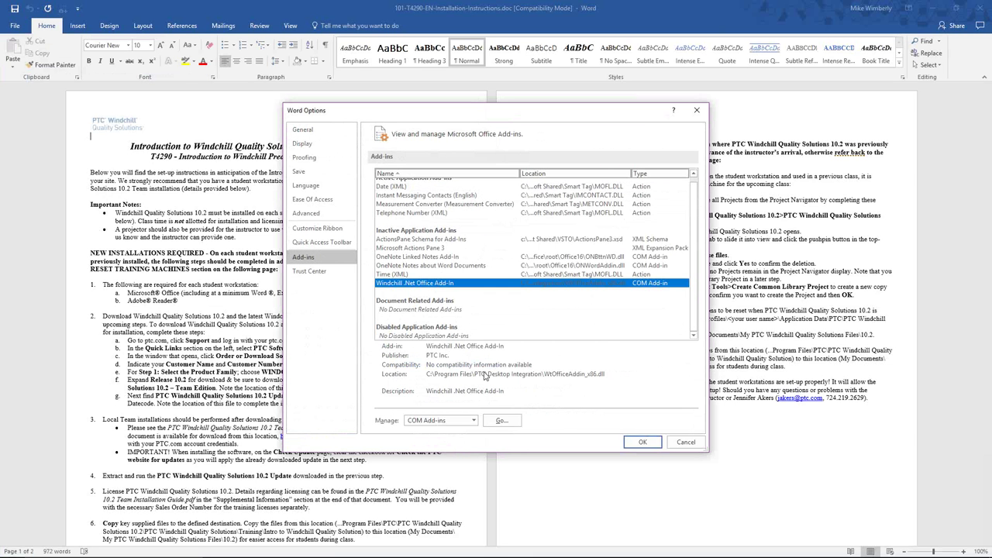
click(503, 423)
click(377, 255)
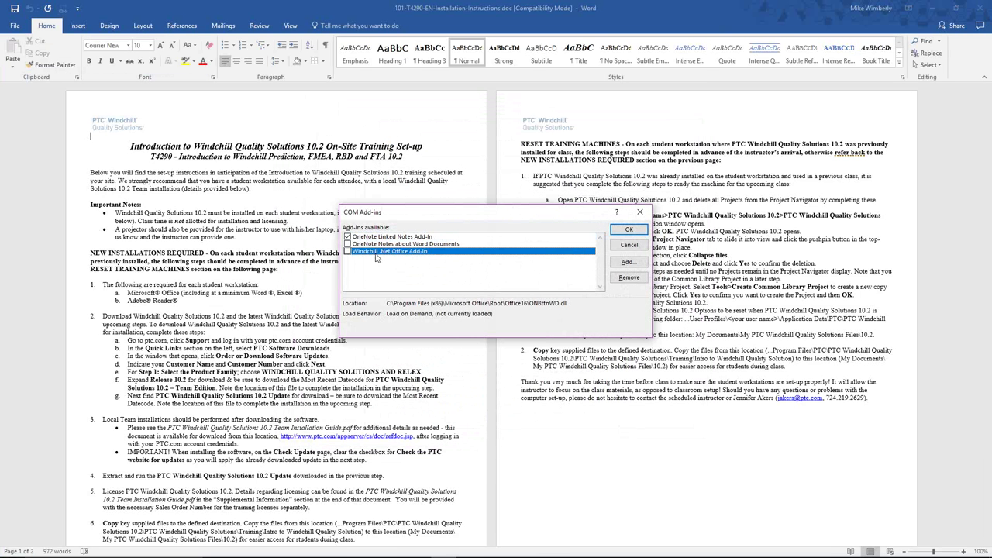
click(348, 251)
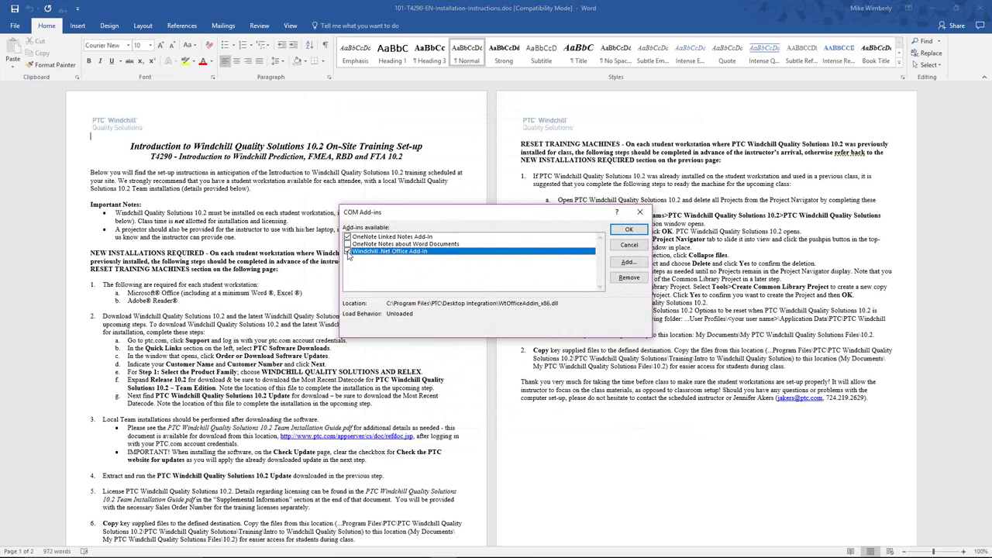
click(629, 229)
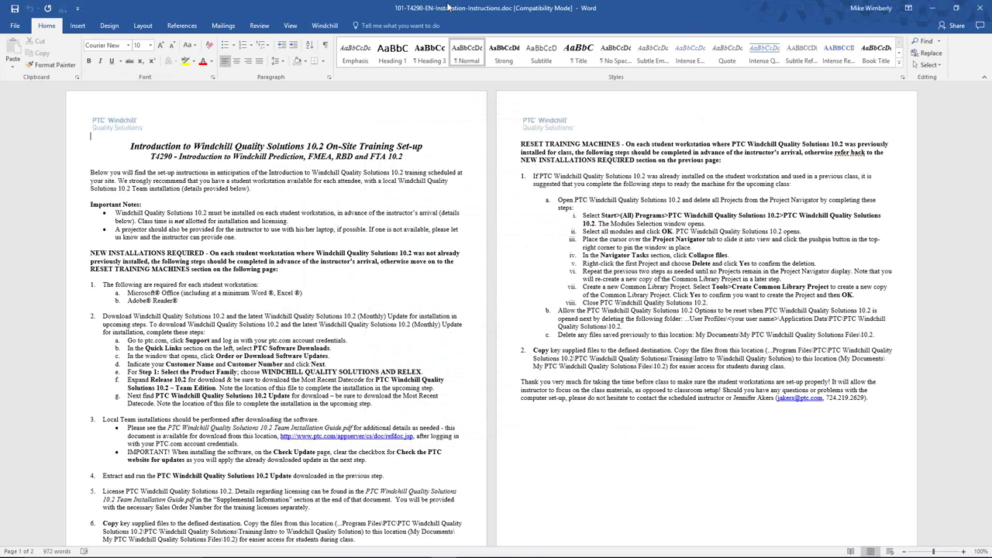
Start a new Windchill document from the open Word file, with context Blower Assembly and location Documents.
click(326, 25)
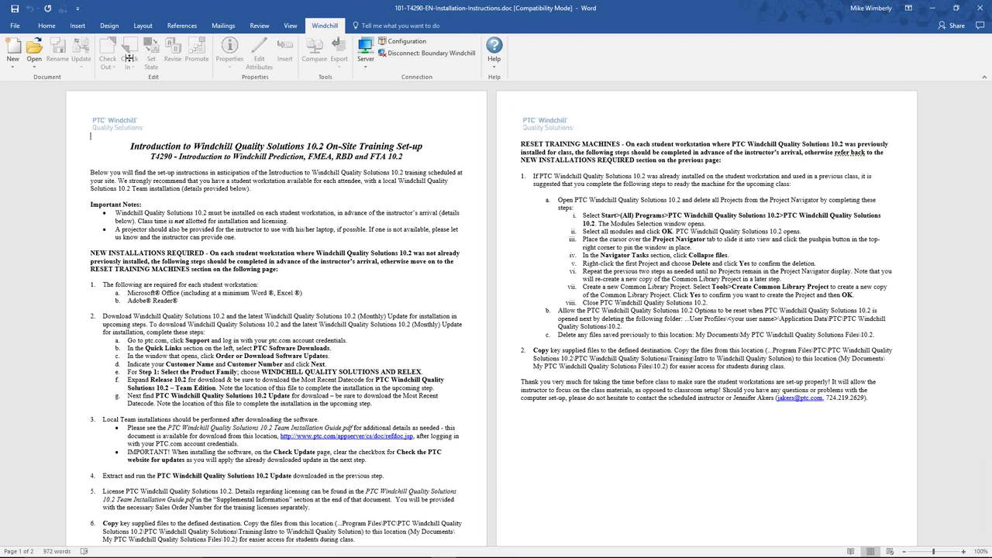
click(14, 51)
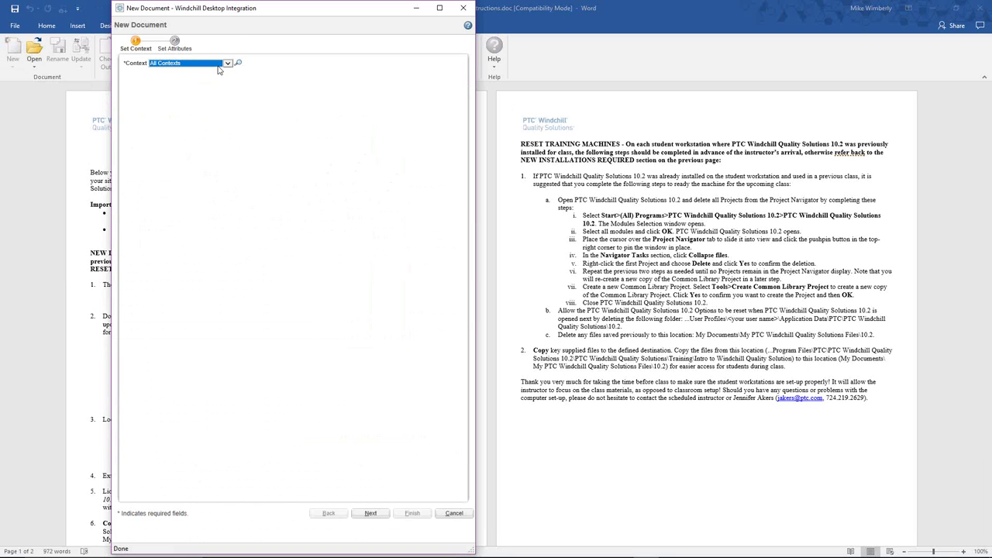
click(228, 64)
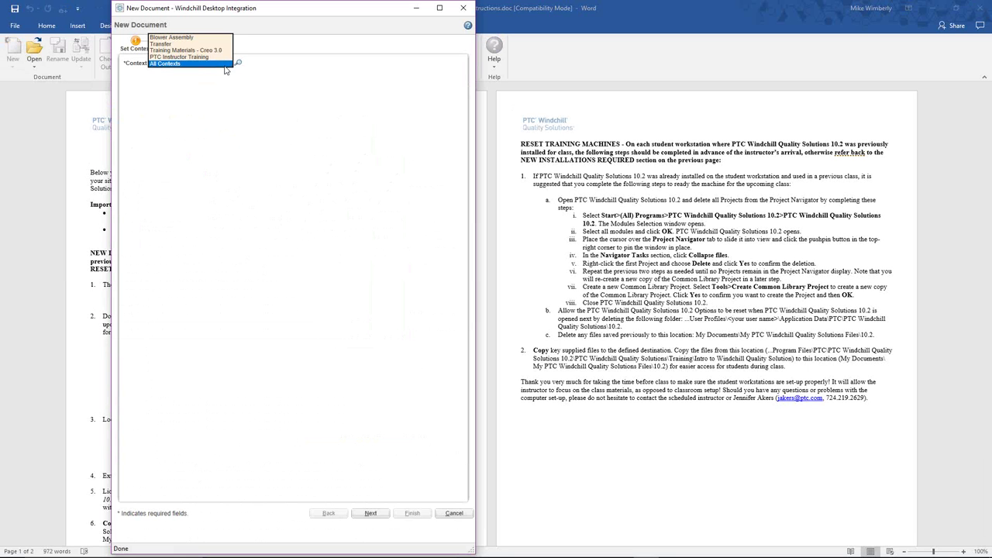
click(186, 40)
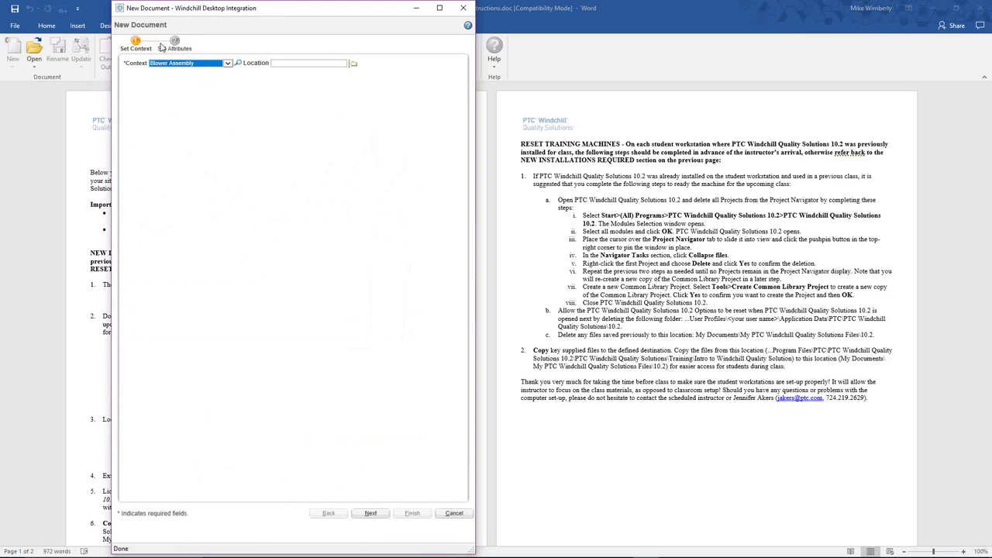
click(353, 65)
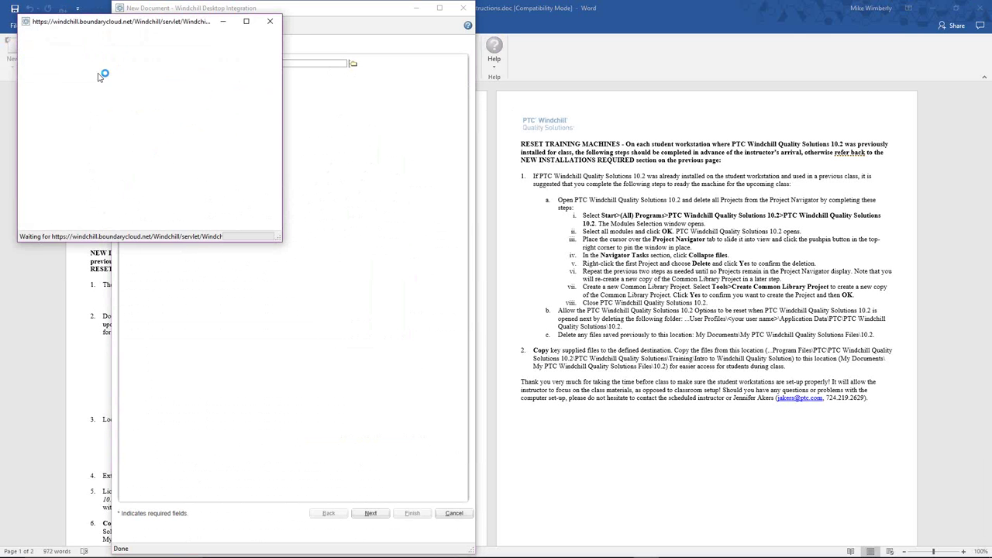
click(81, 94)
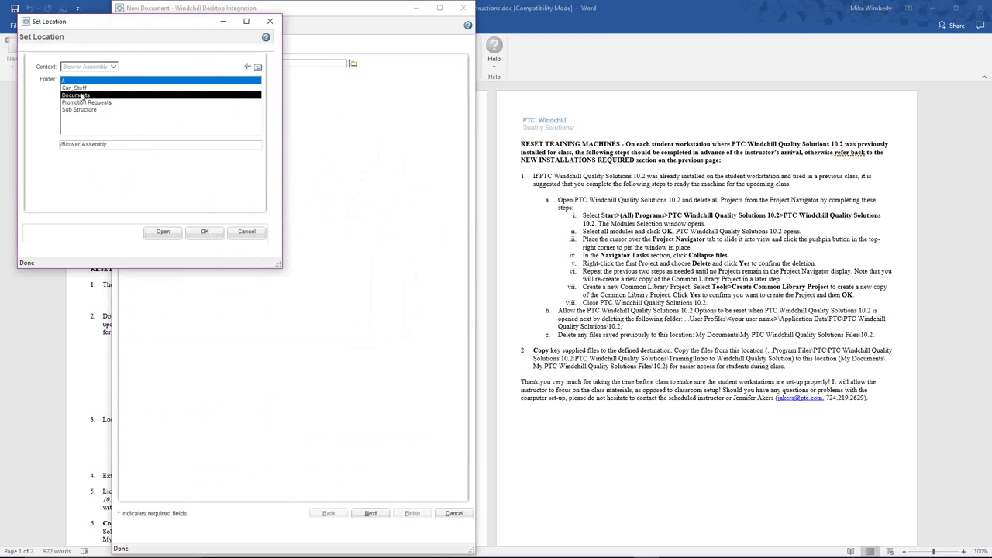
click(206, 232)
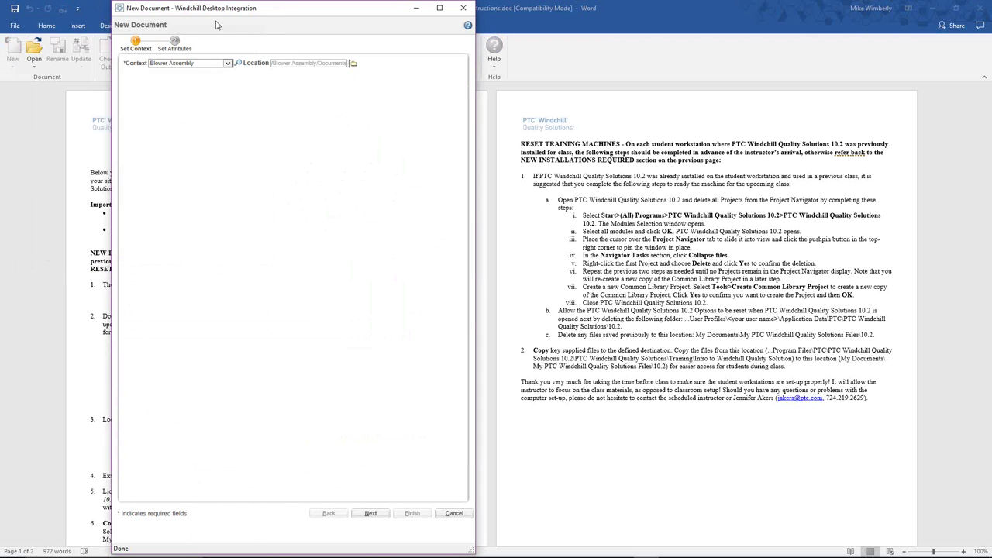
Finish creating the Windchill document with type Document and name 101-T4290-EN-Installation-Instructions, without keeping it checked out or open.
click(371, 513)
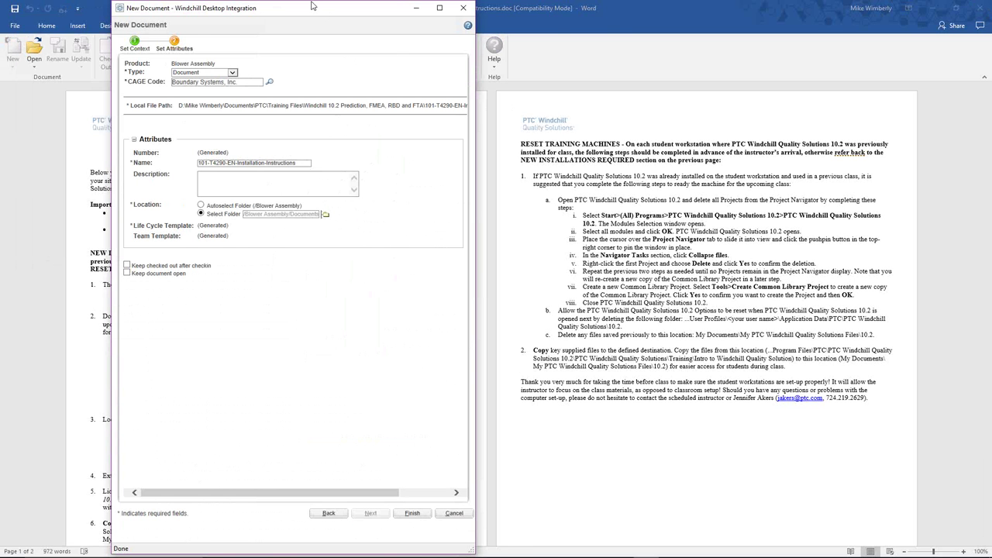
drag(314, 11, 471, 28)
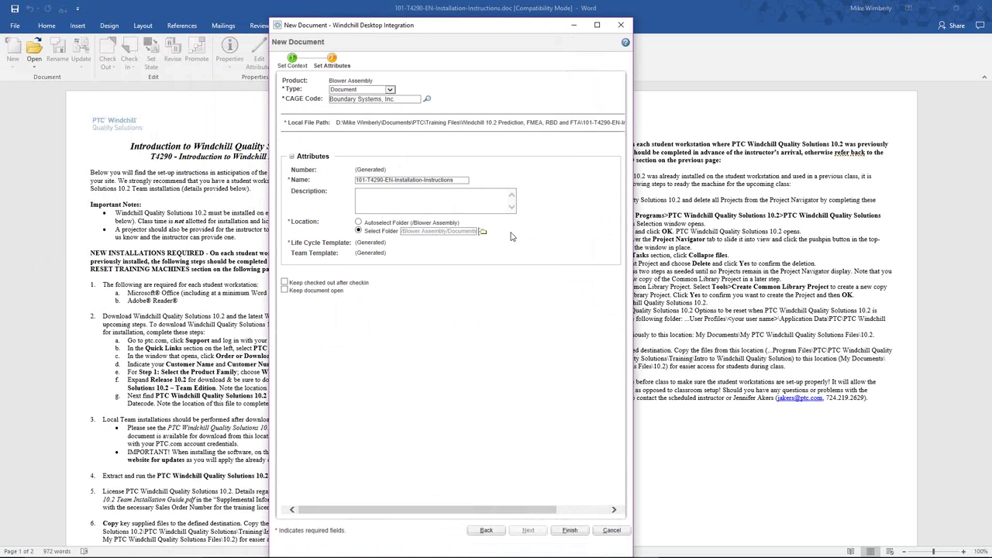
click(570, 532)
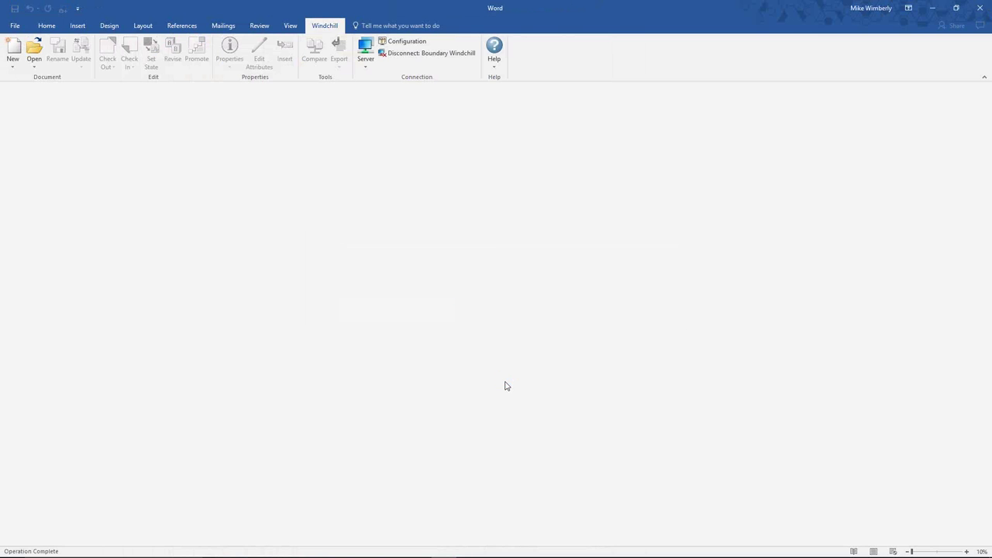
Switch to Windchill in Firefox, refresh the Documents folder to check for the new document, and return to Word.
mouse_move(496, 552)
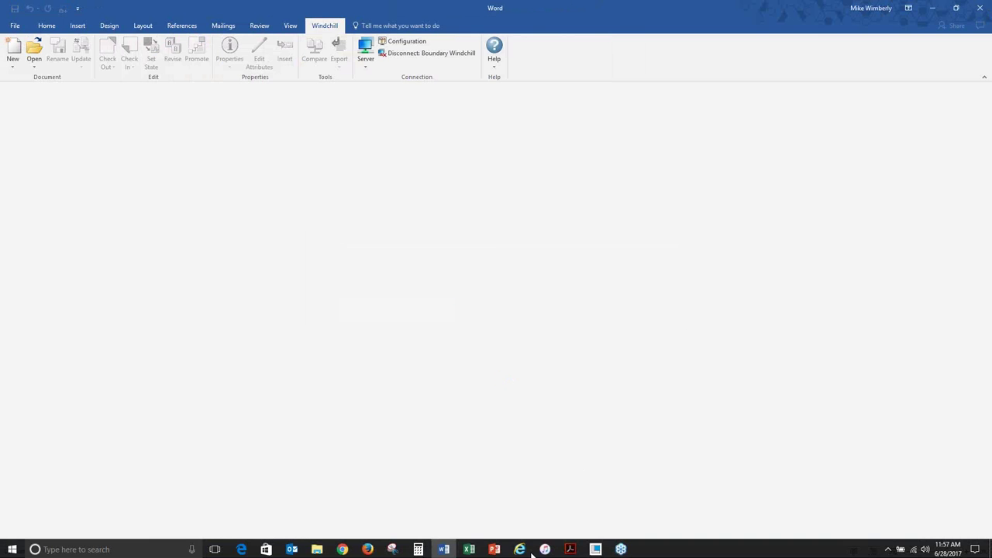
click(367, 548)
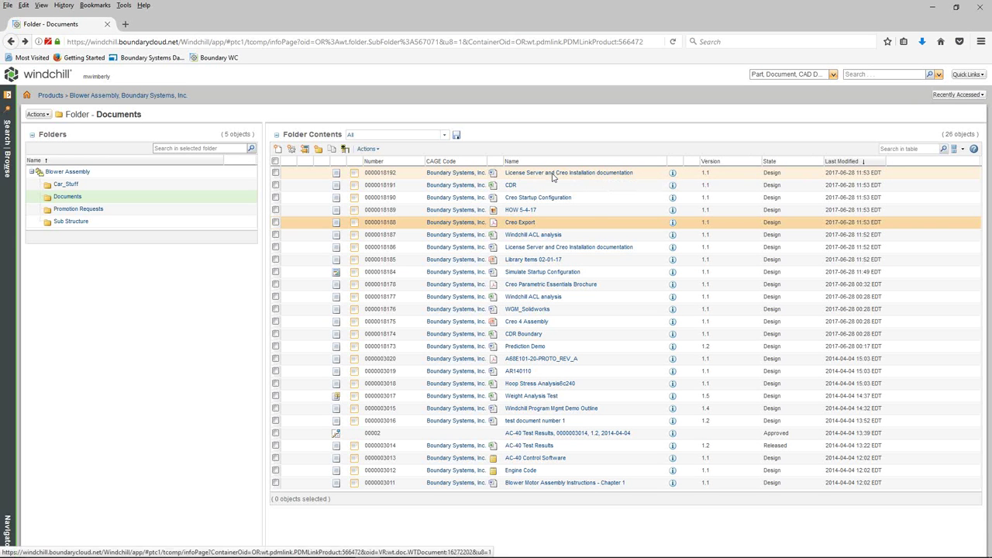
click(673, 42)
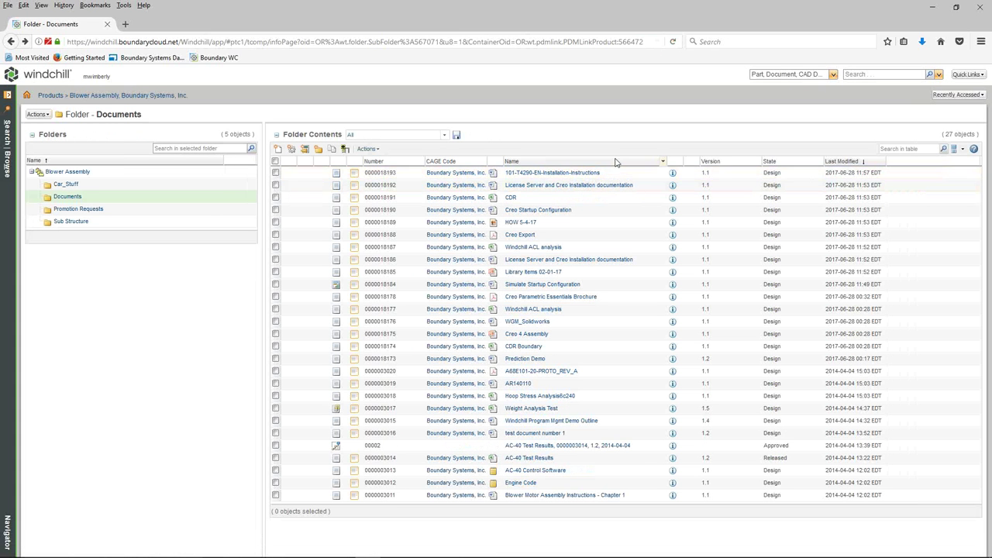
click(934, 8)
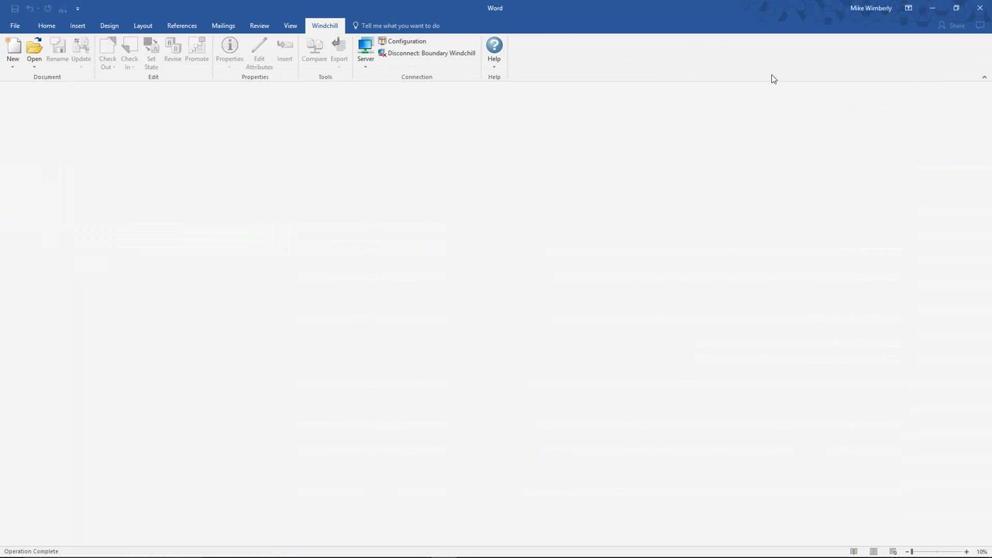
Try to open document AR140110 from the Blower Assembly product's Documents folder through Word's Windchill integration.
click(45, 48)
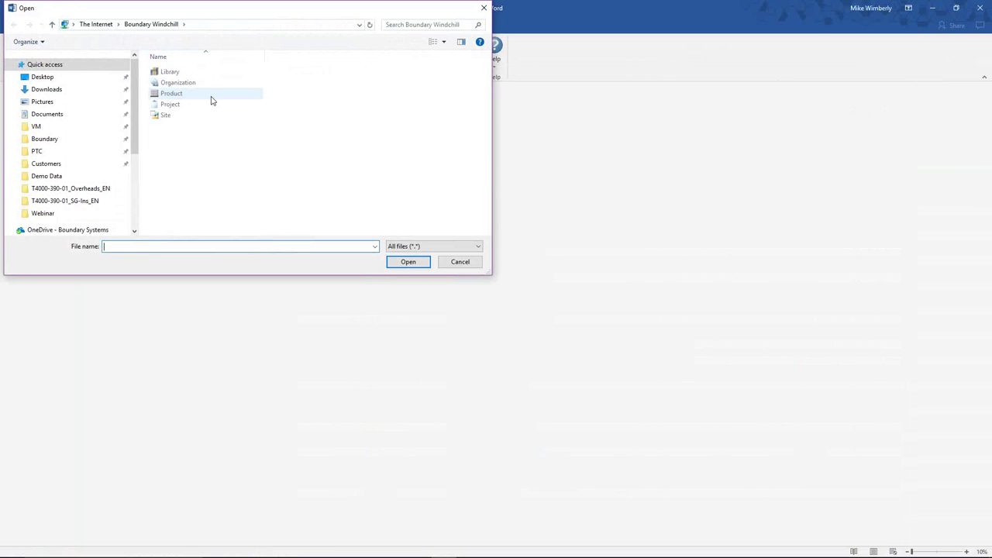
click(178, 95)
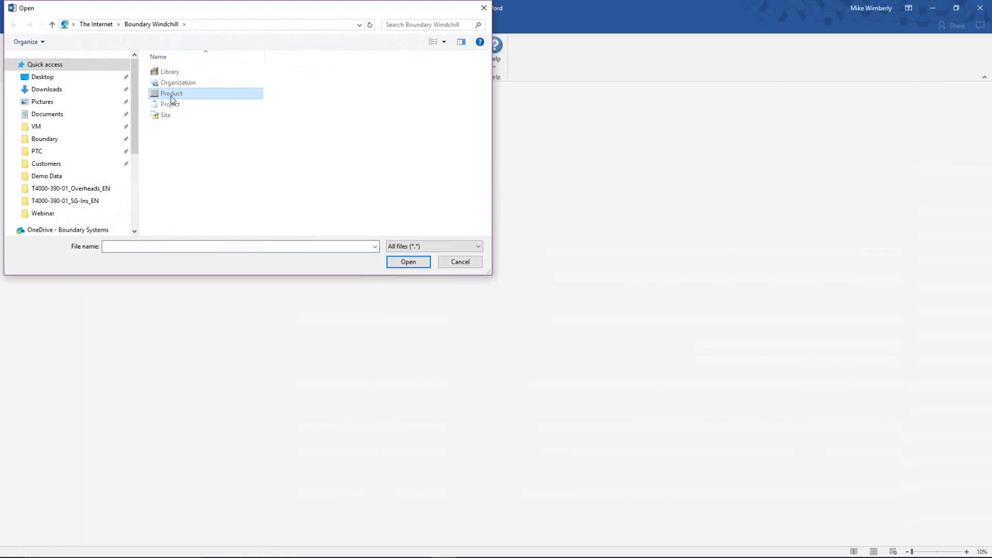
double_click(172, 100)
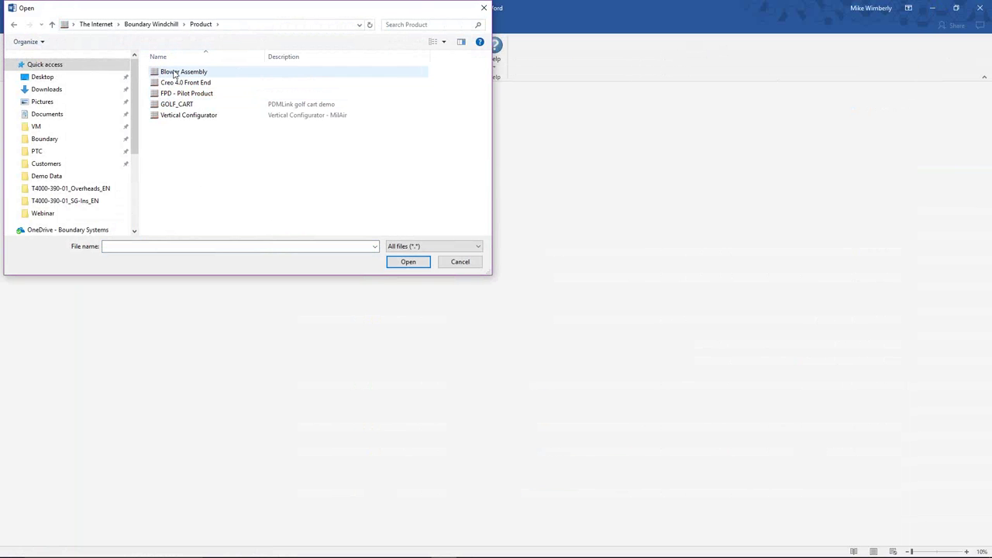
click(176, 74)
double_click(177, 76)
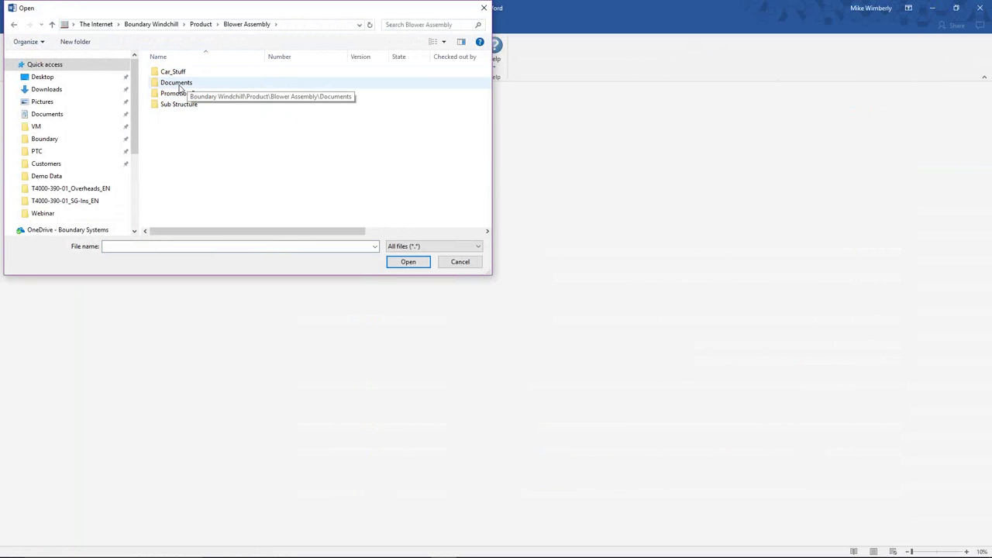
click(181, 85)
key(Return)
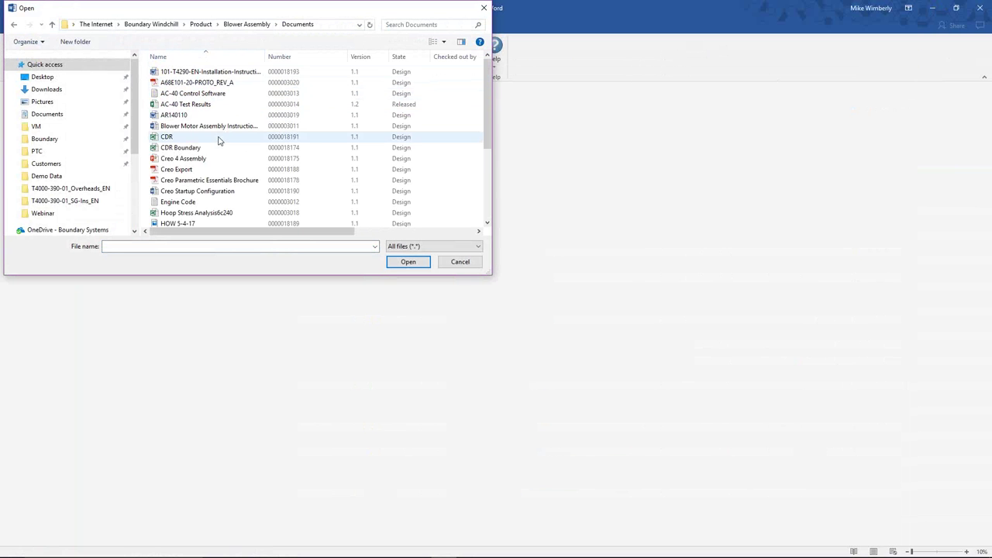
scroll(197, 149, down, 2)
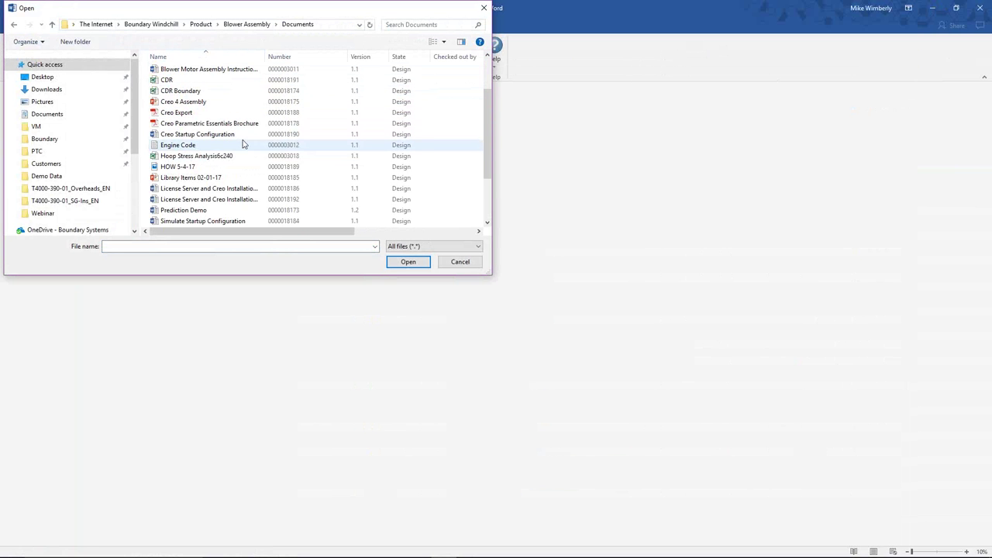
scroll(193, 150, up, 2)
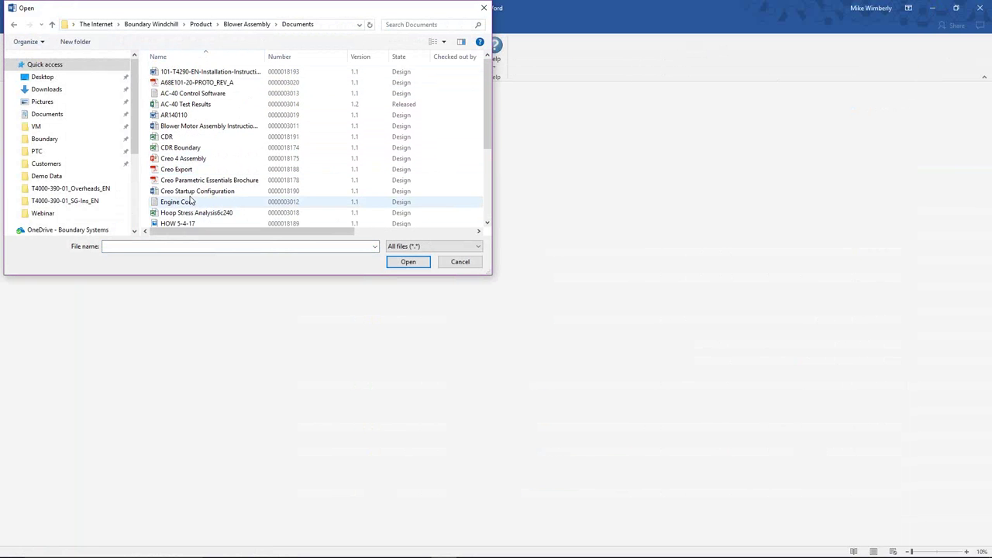
scroll(170, 209, down, 1)
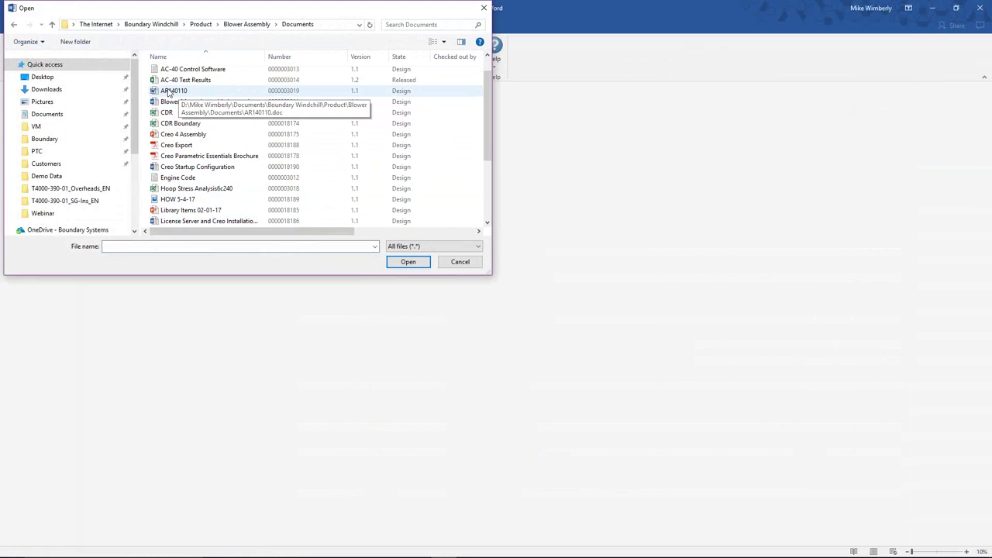
double_click(169, 92)
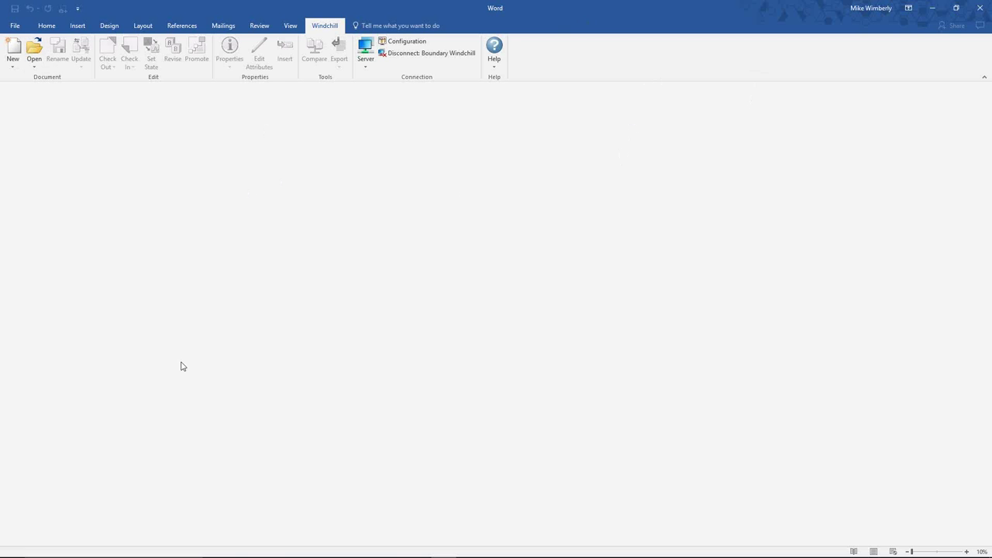
click(34, 50)
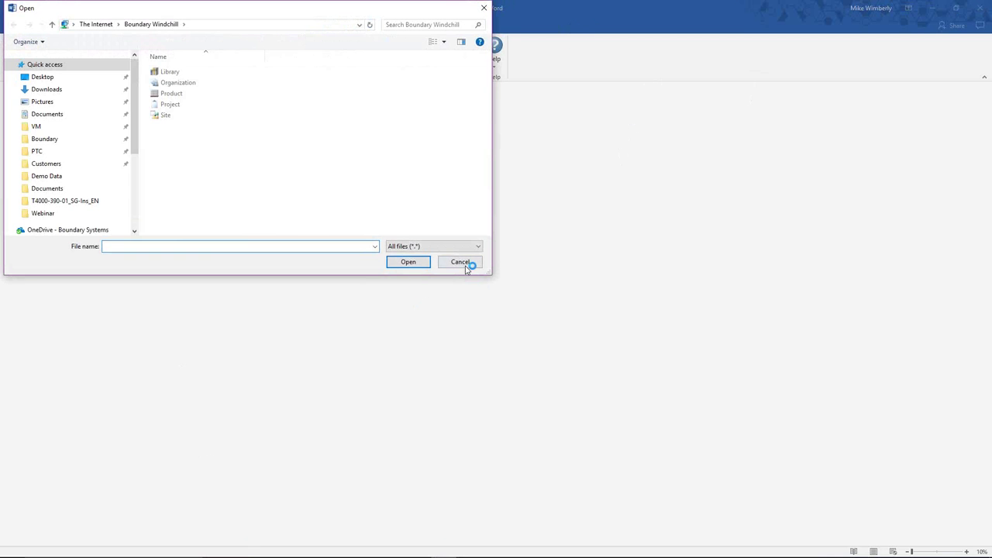
click(467, 263)
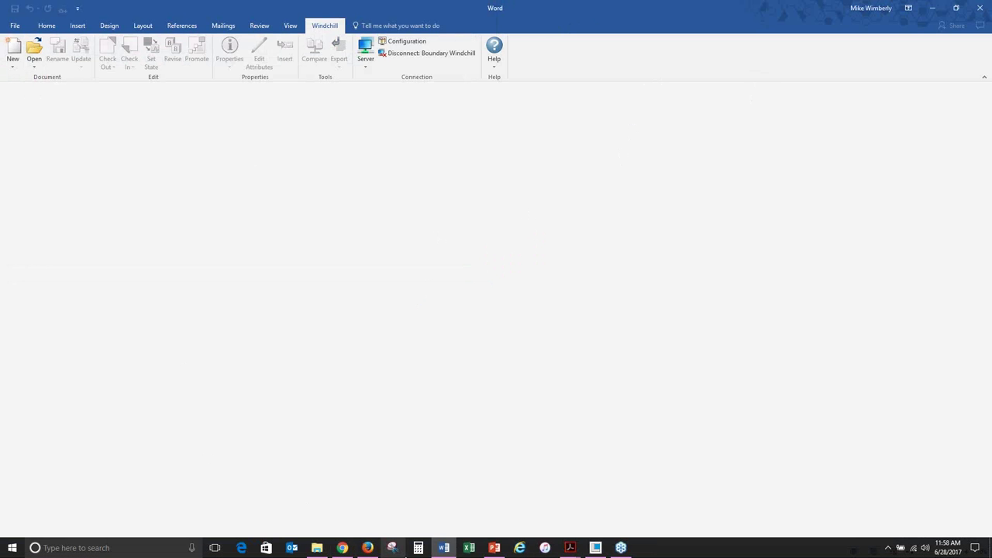
Open 101-T4290-EN-Installation-Instructions from the Blower Assembly product's Documents folder in Windchill and check it out.
click(34, 48)
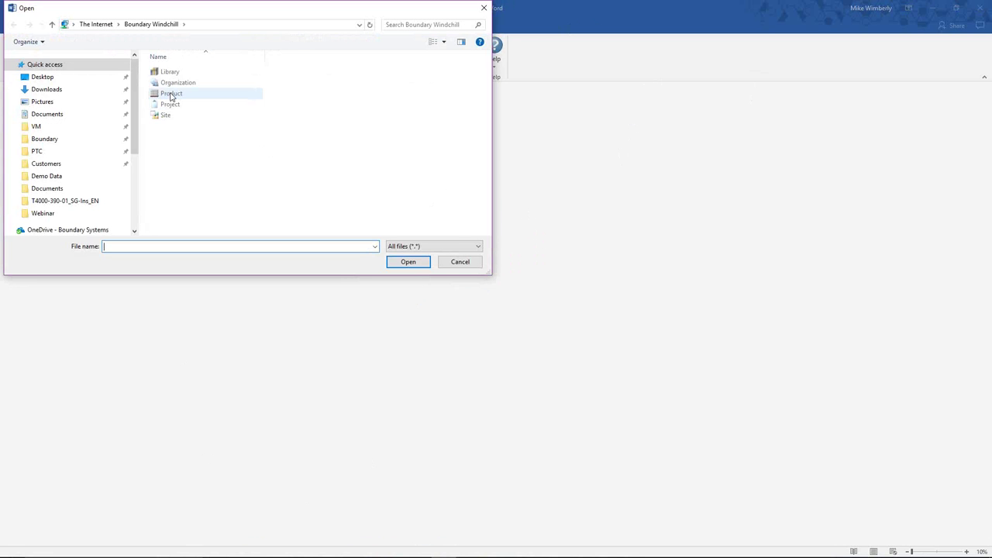
double_click(171, 94)
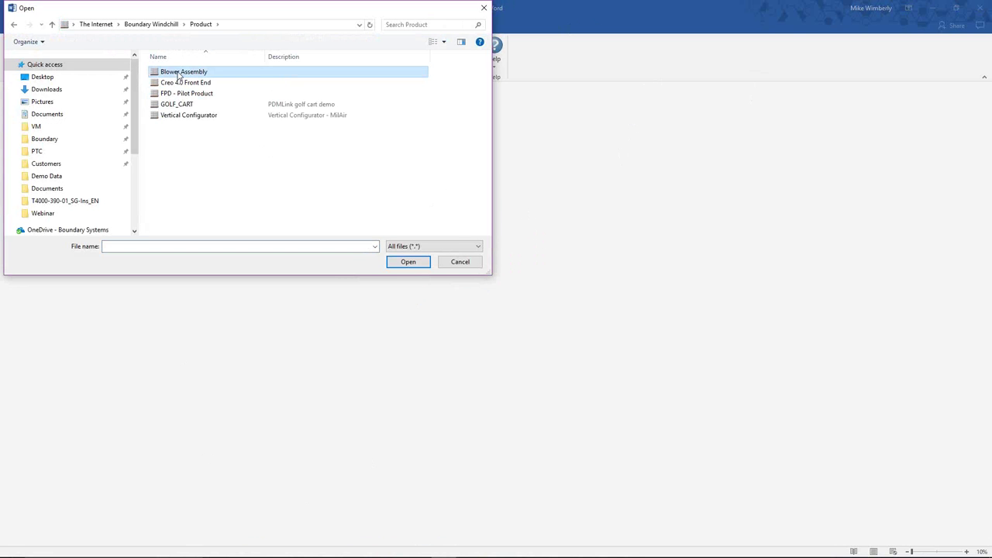
double_click(195, 72)
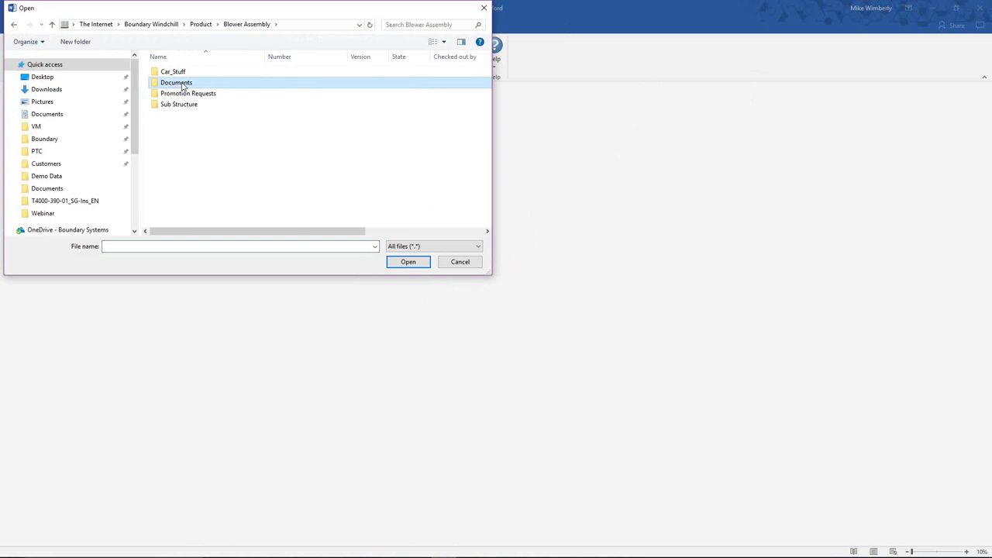
double_click(208, 82)
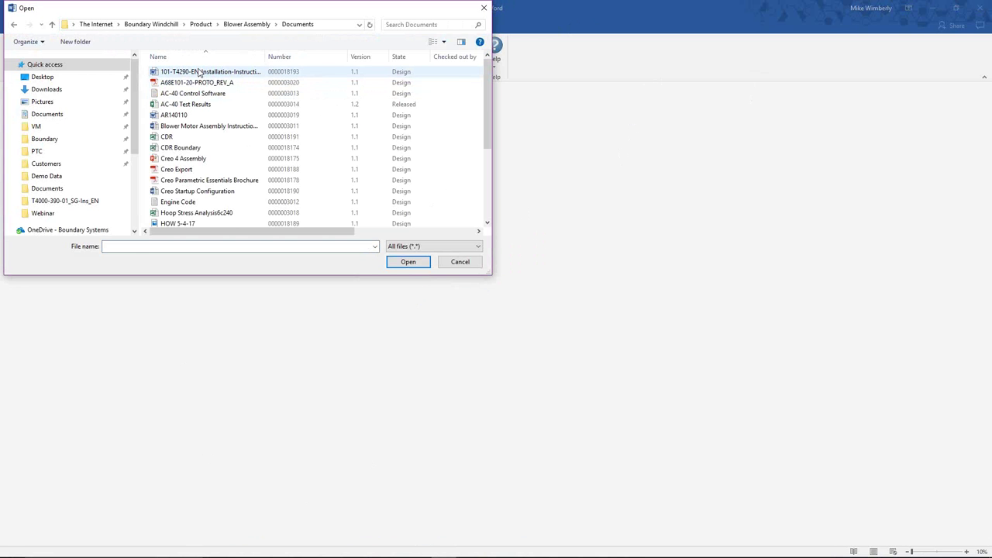
double_click(200, 72)
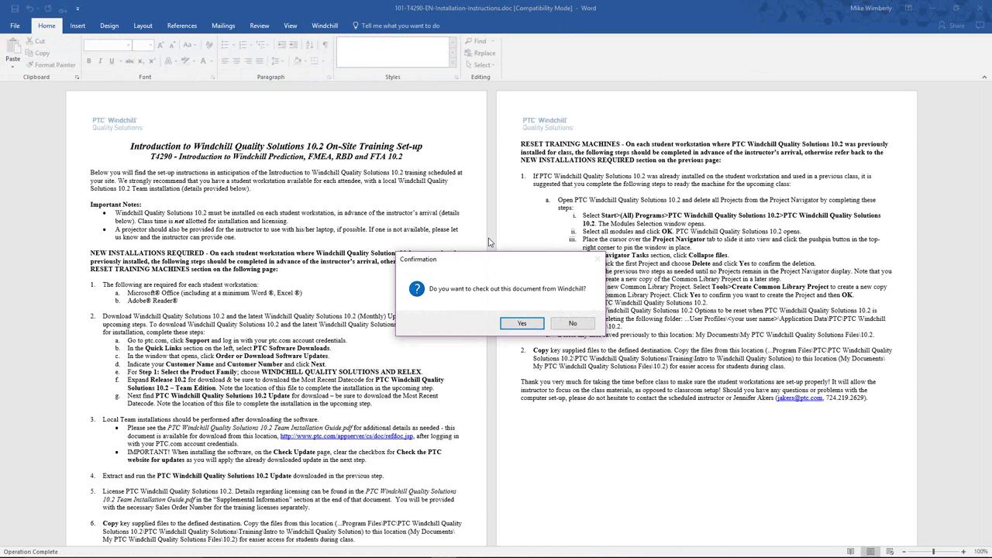
click(522, 325)
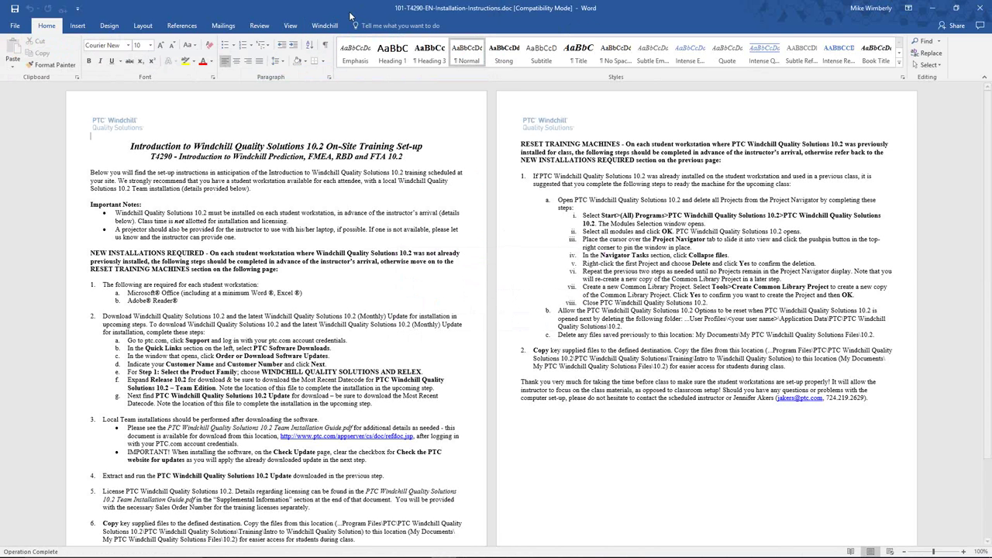
Switch to Windchill in Firefox, refresh the Documents folder to view the document's checkout status, and return to Word.
click(322, 26)
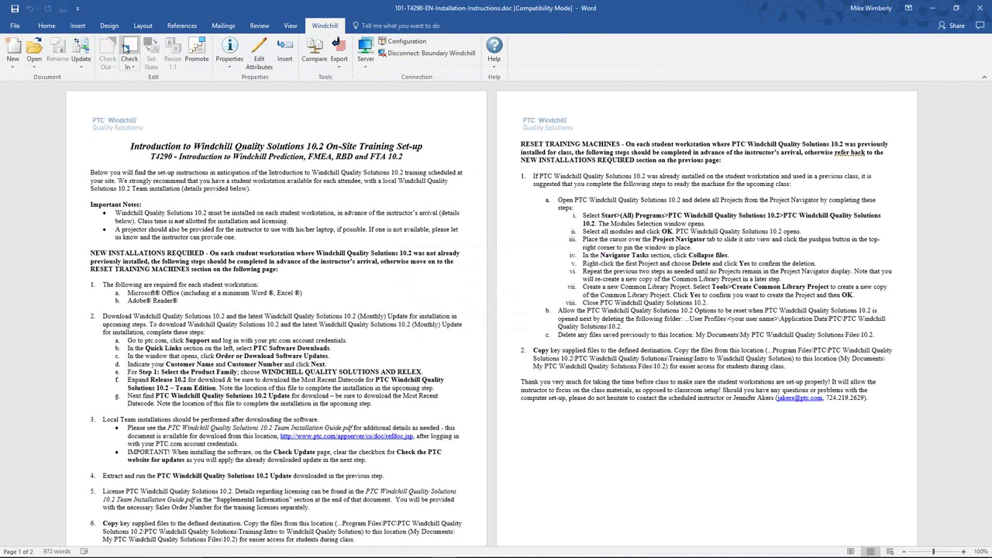
mouse_move(442, 550)
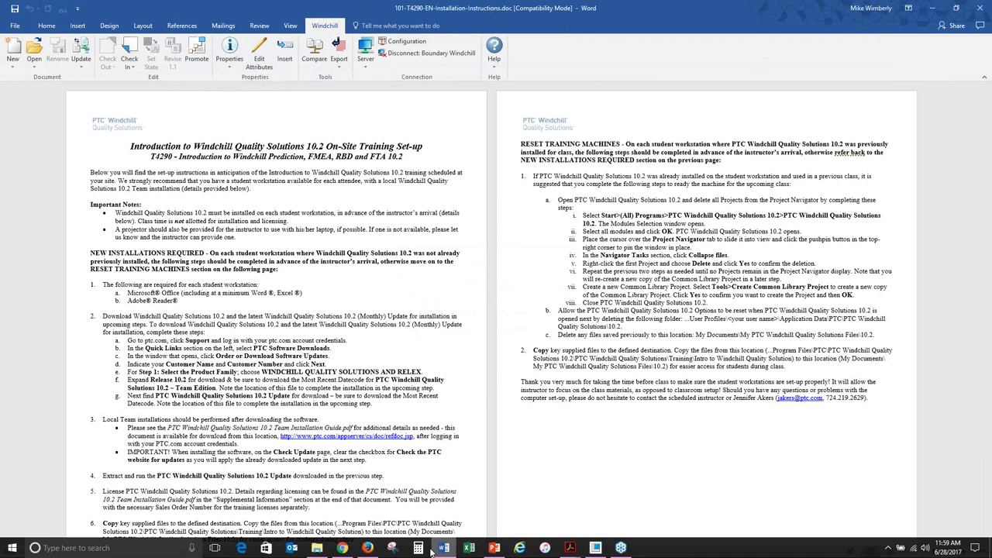
click(367, 548)
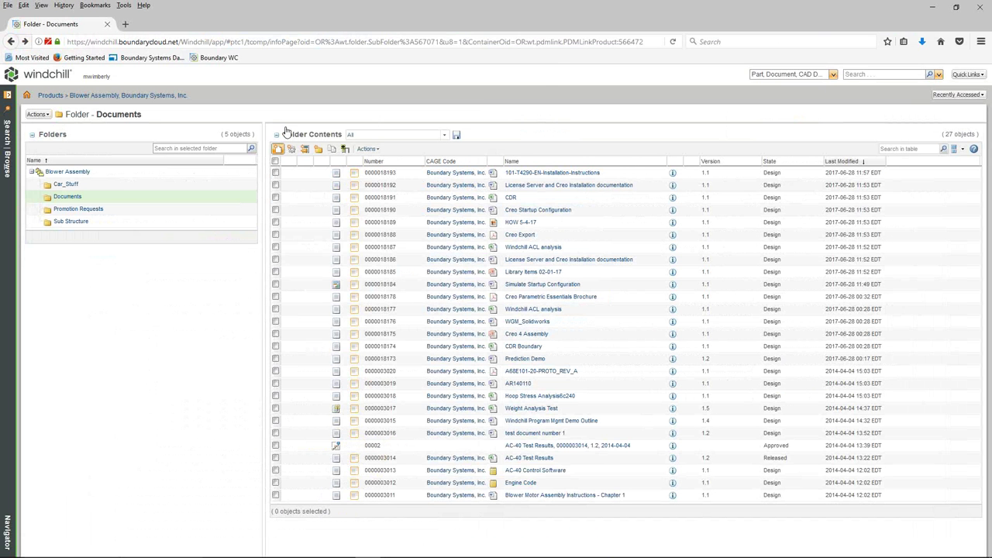
click(673, 42)
click(934, 11)
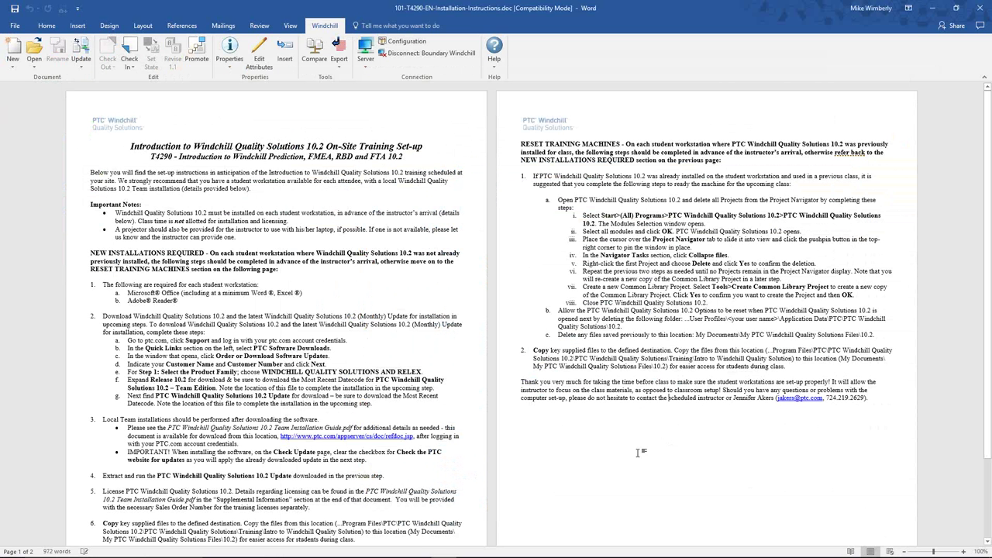
Add the line "Added information" below the closing paragraph on the second page and save the document.
click(602, 457)
key(Return)
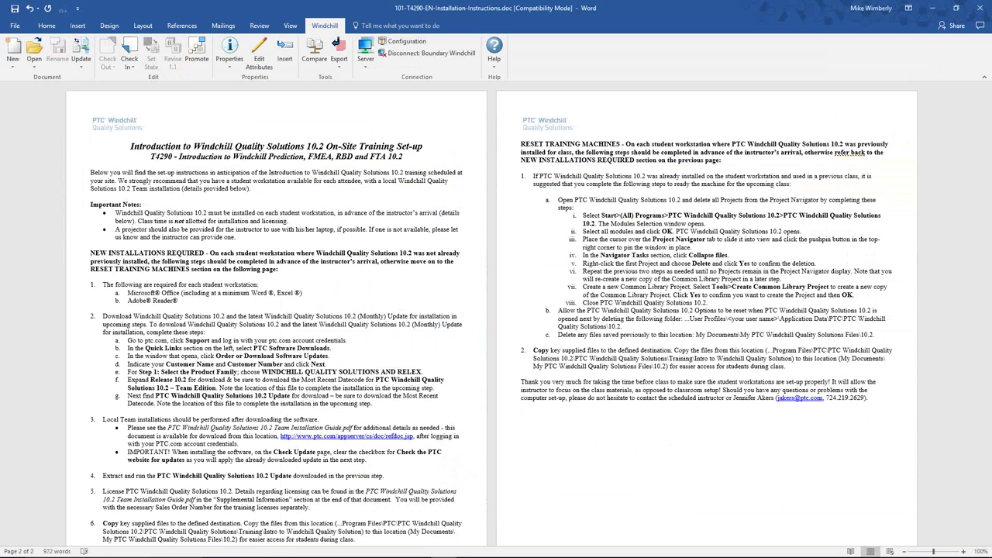
text(Added information)
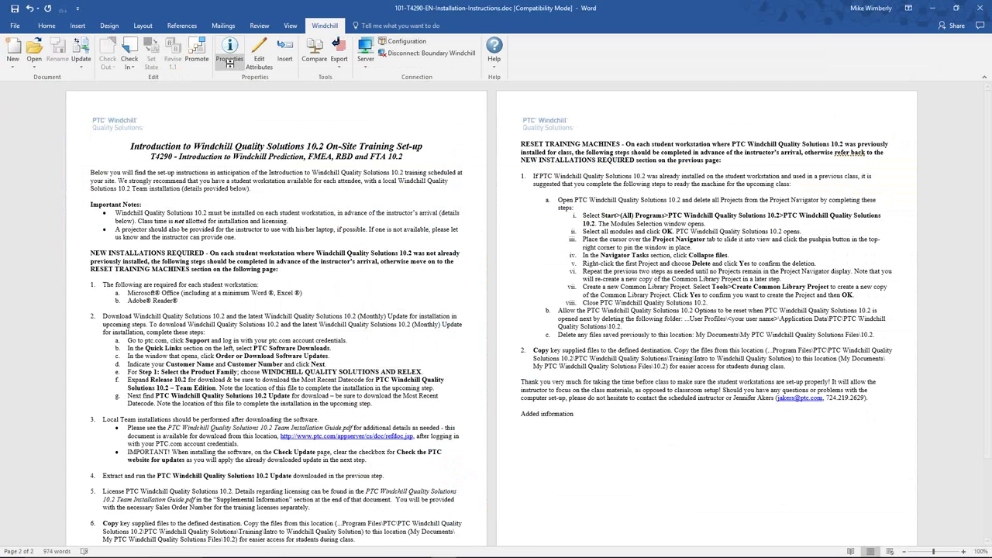
click(130, 68)
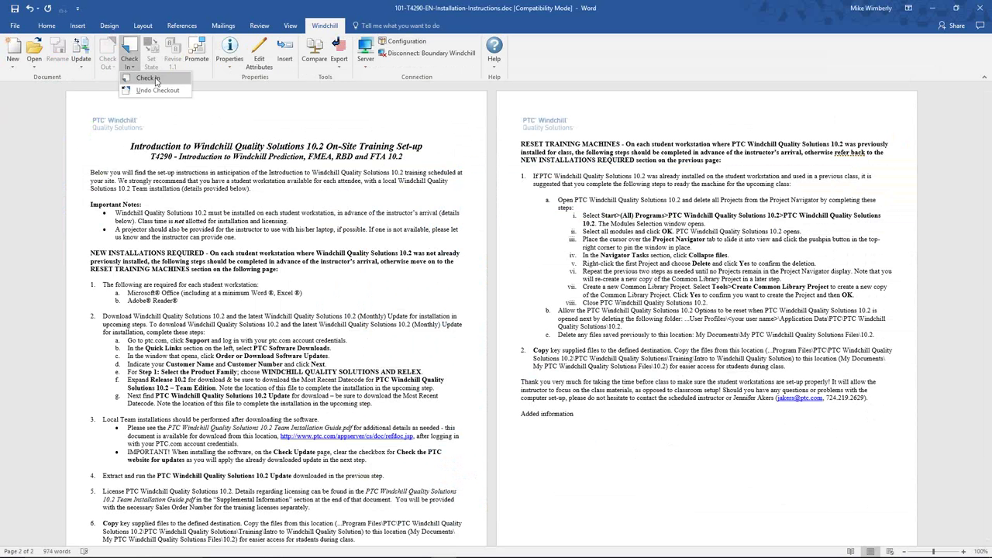
click(51, 103)
click(15, 9)
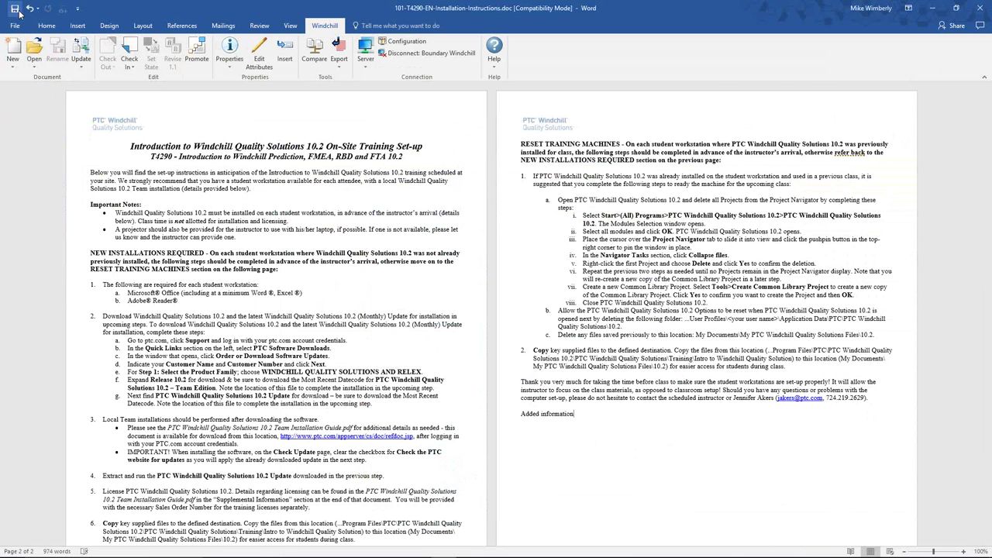
Check the document in to Windchill without description or comments, sending the local file to the Recycle Bin.
click(129, 48)
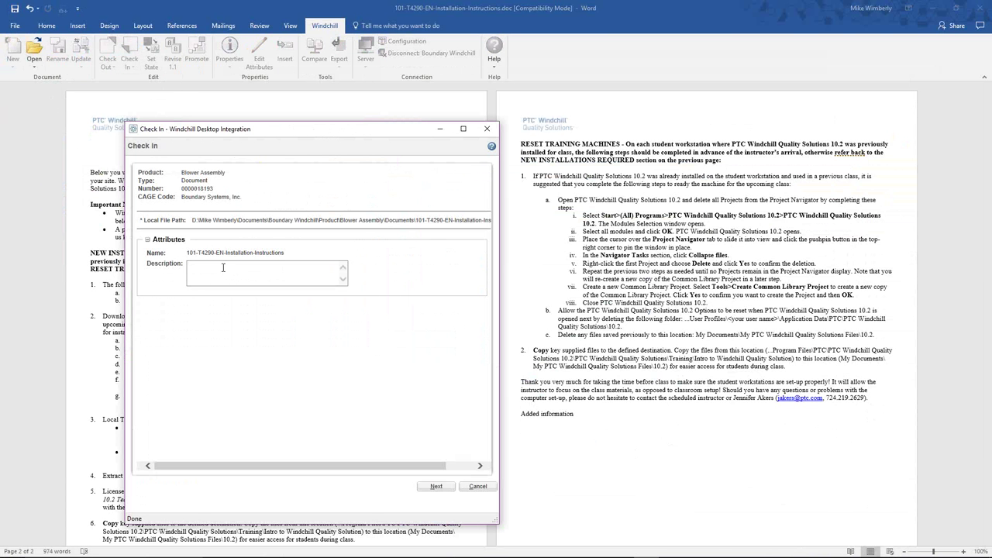
click(223, 268)
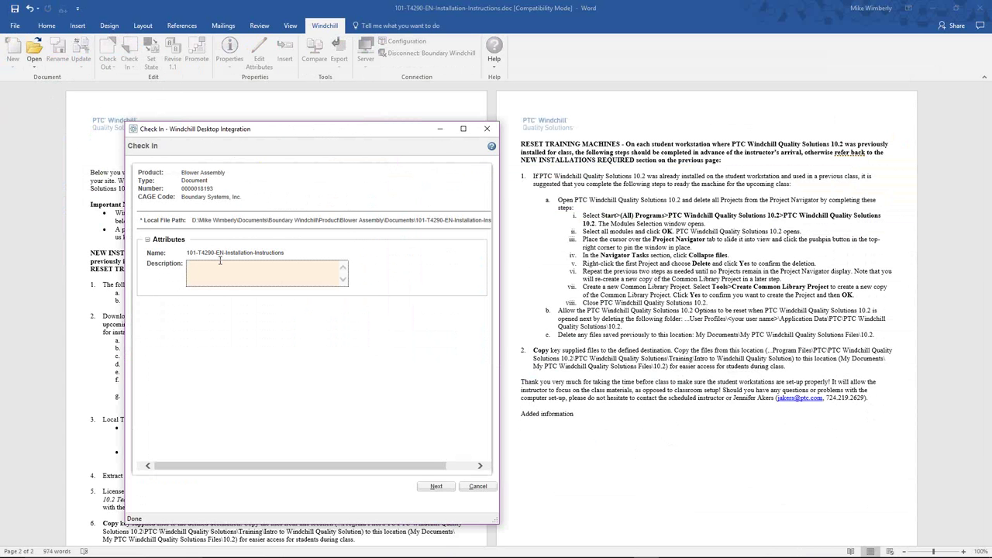
click(435, 487)
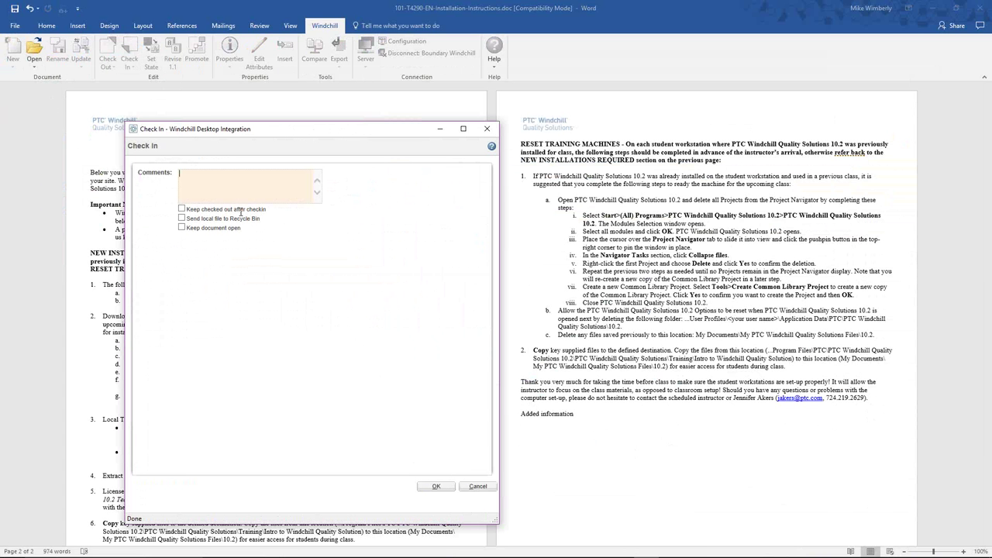
click(182, 219)
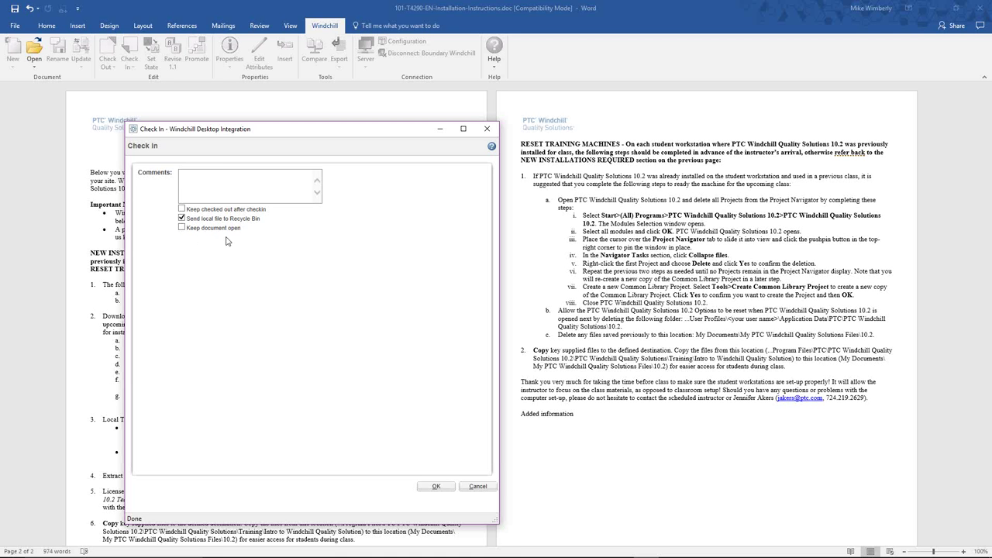
click(437, 486)
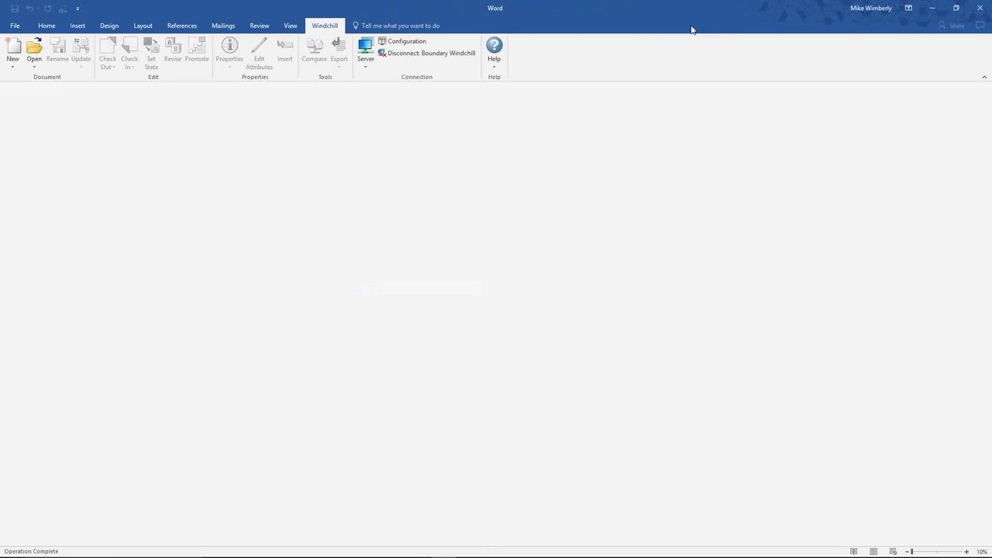
Switch to Windchill in Firefox, refresh the Documents folder, and review the details and version history of 101-T4290-EN-Installation-Instructions.
click(932, 8)
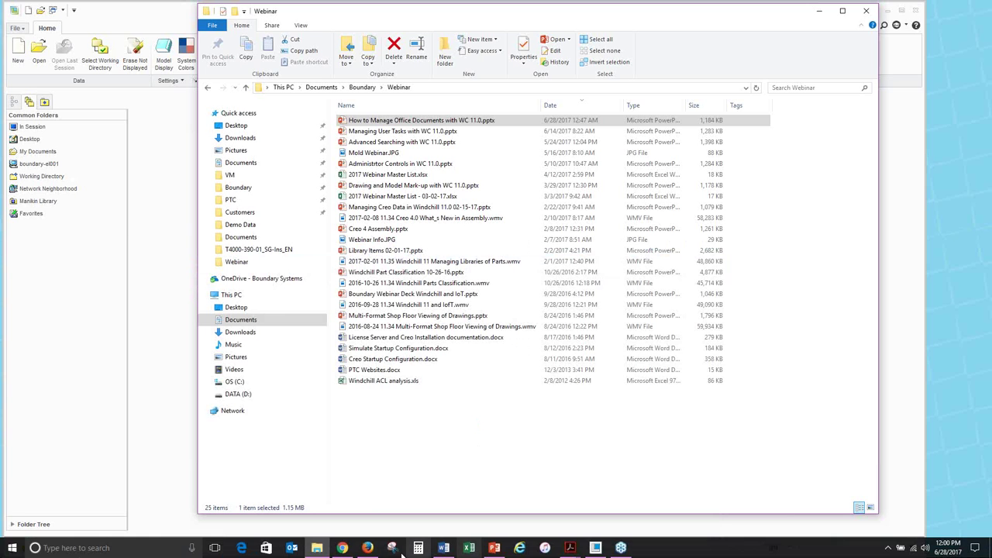
click(366, 548)
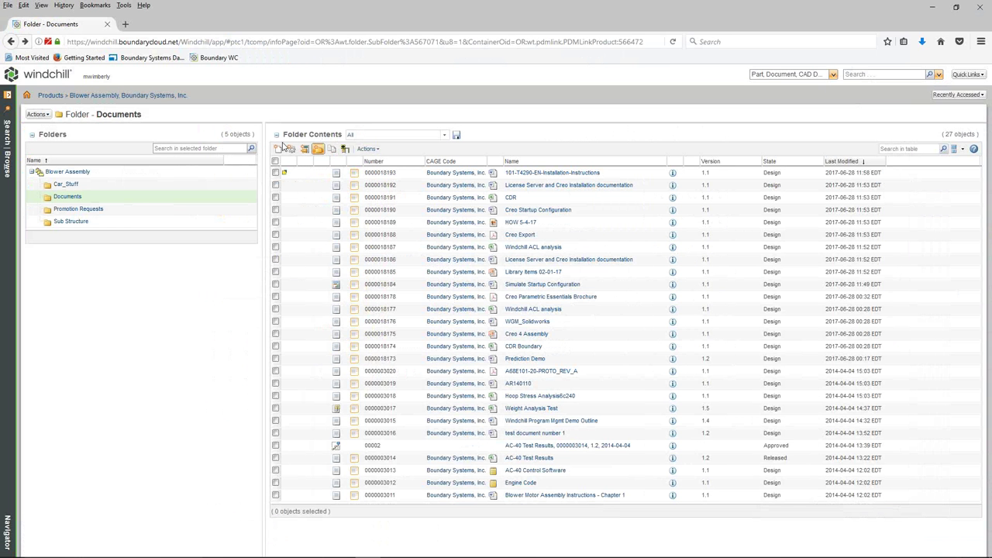
click(672, 43)
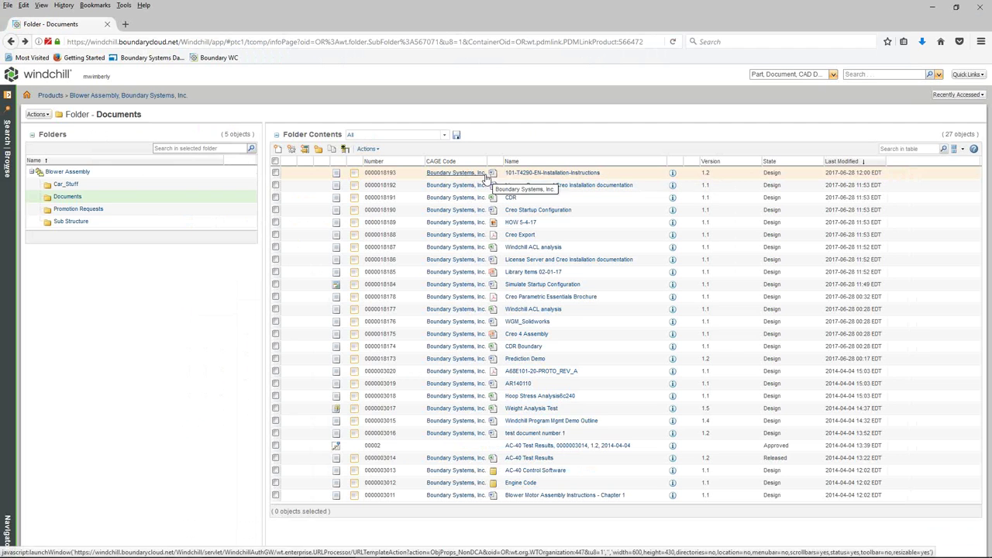
click(672, 173)
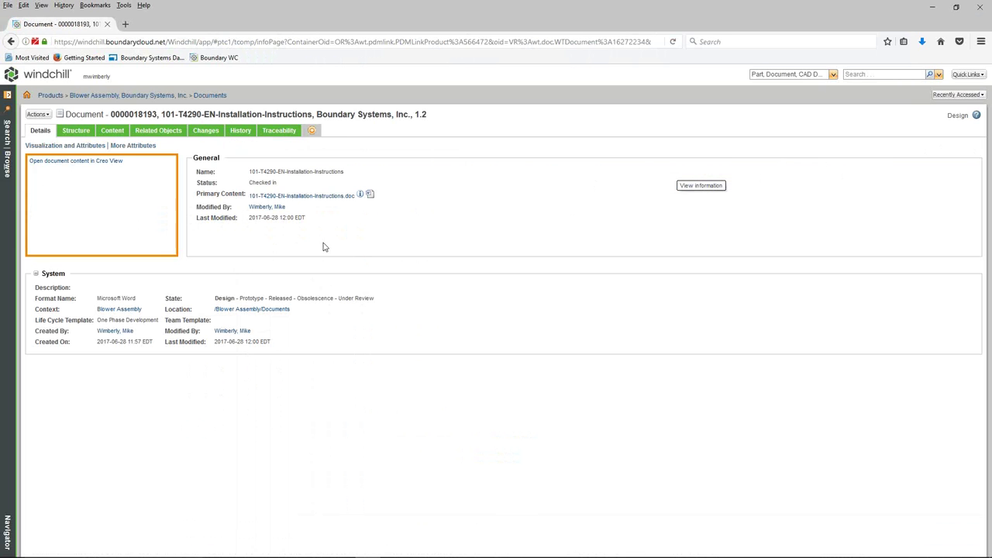
click(240, 131)
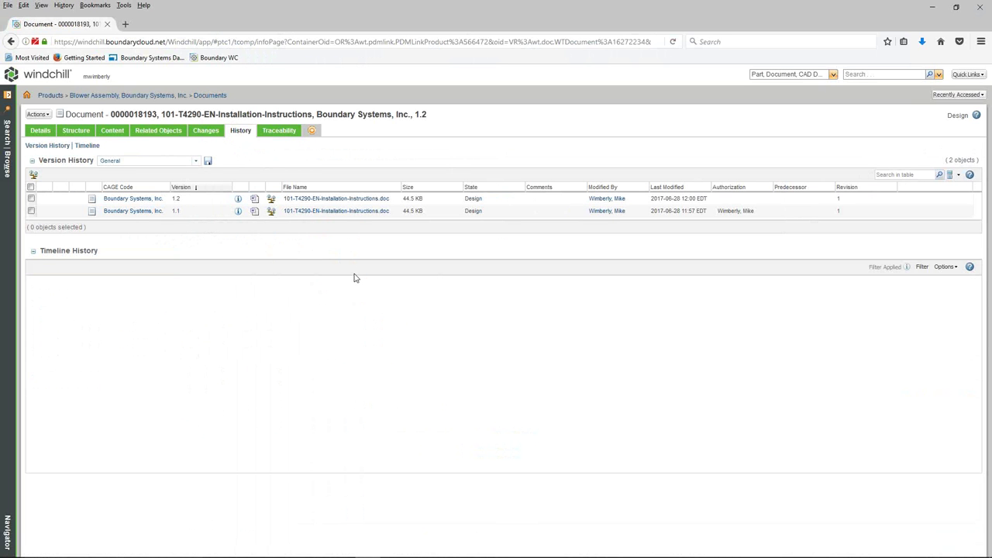
click(40, 132)
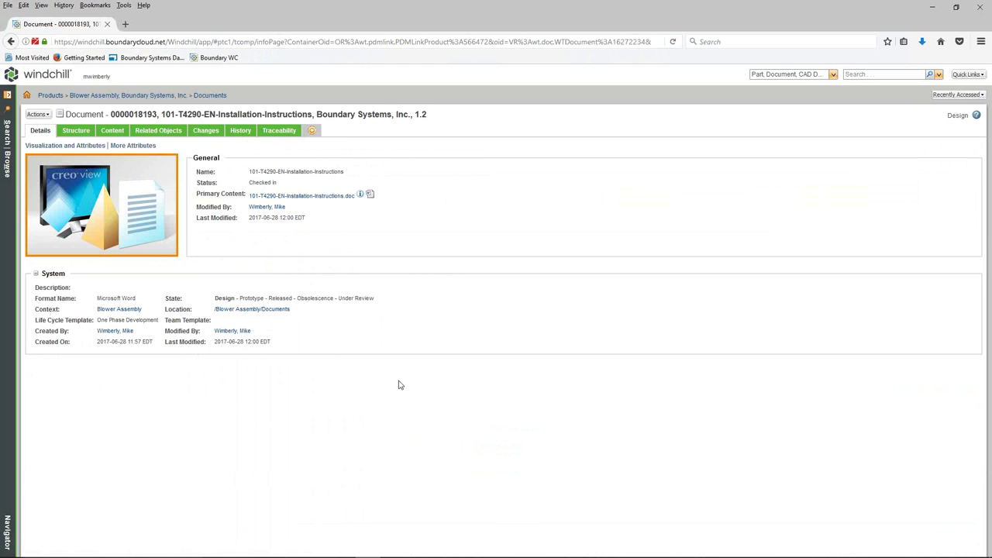
Return to Word and try to create a new Windchill document with no file open.
mouse_move(620, 554)
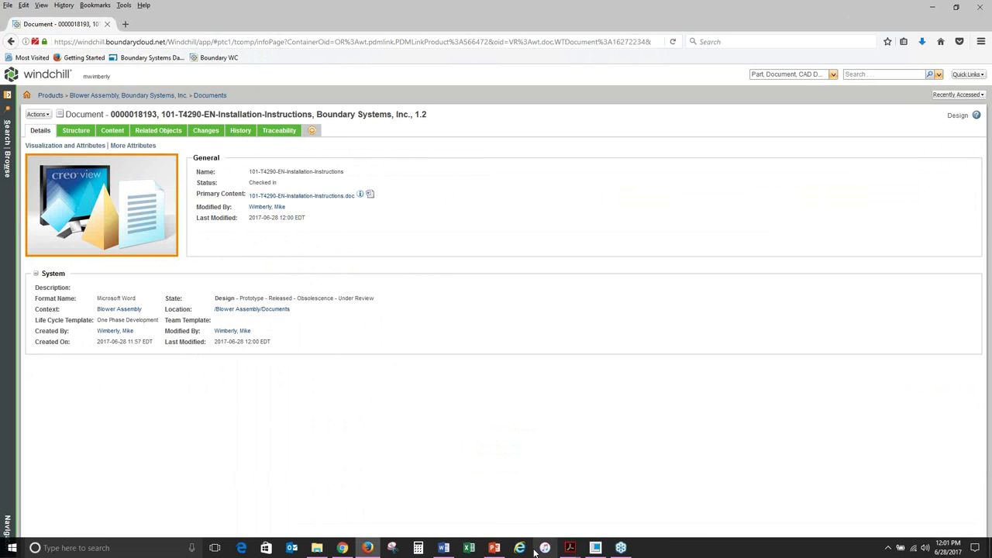
click(443, 548)
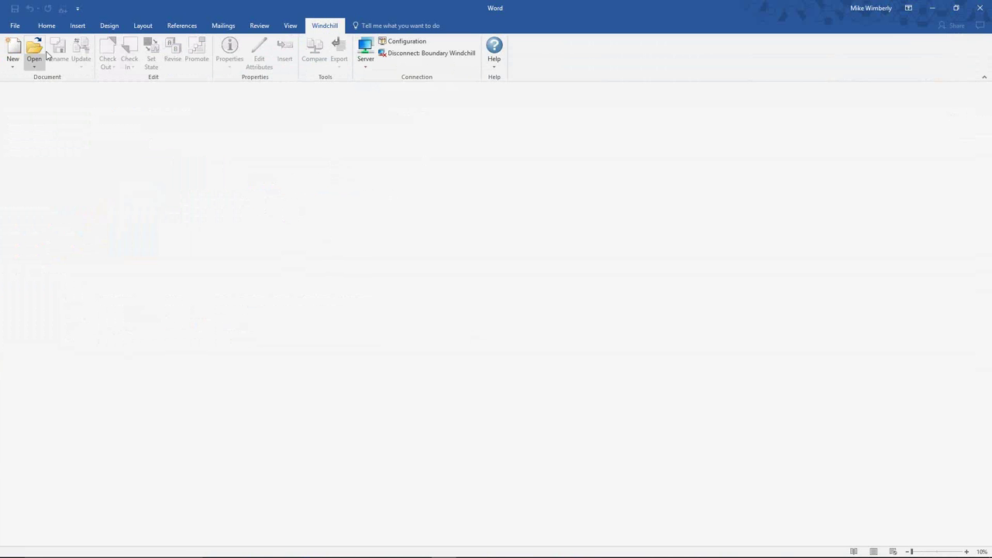
click(13, 61)
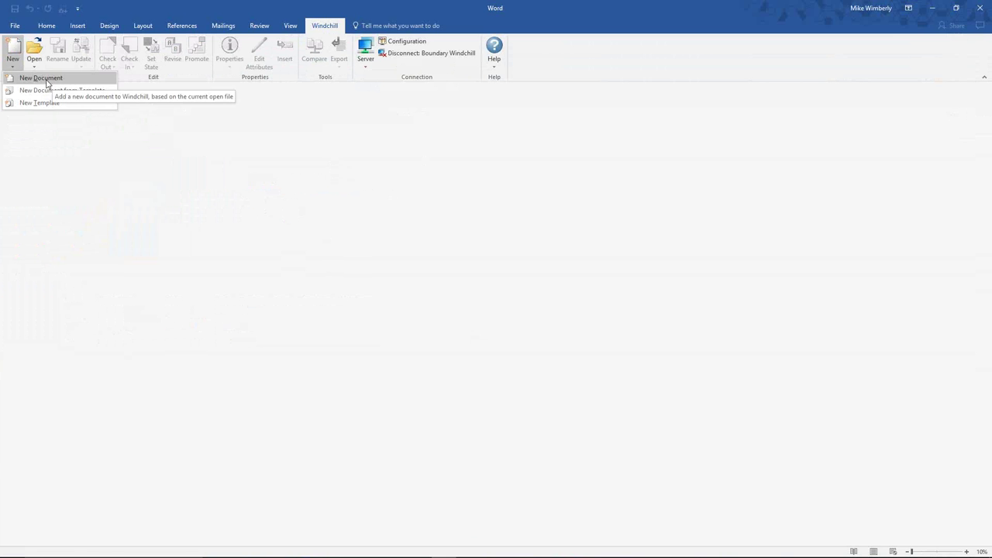
click(44, 81)
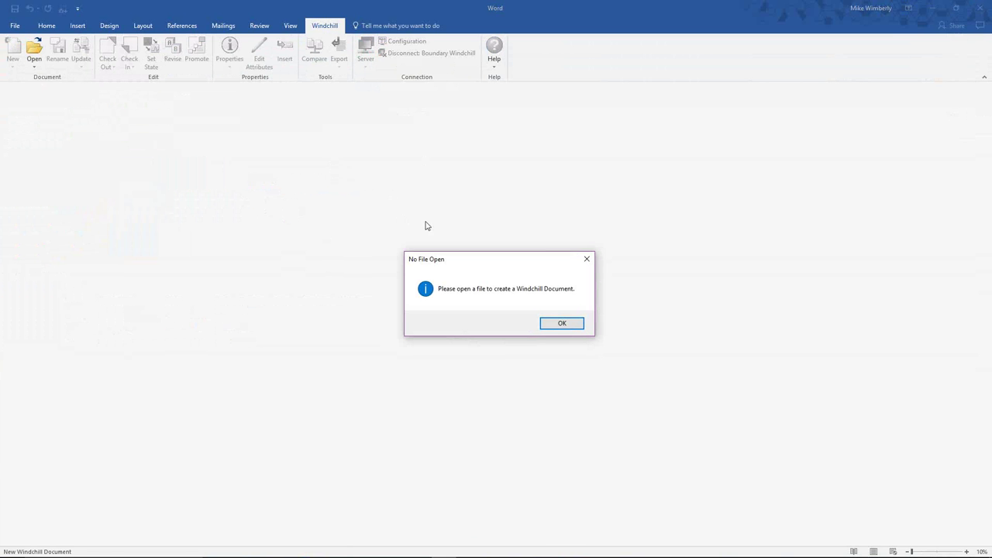
click(558, 323)
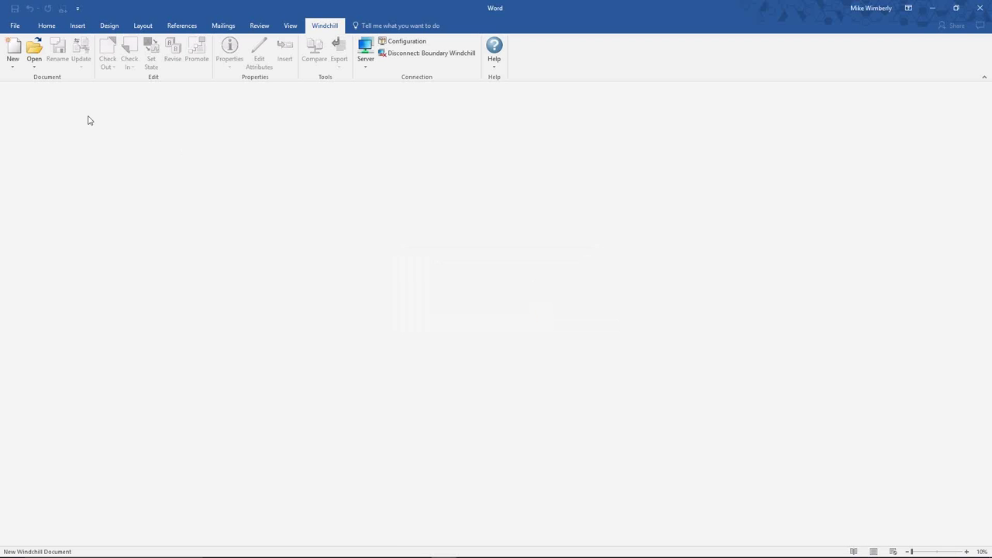
click(34, 48)
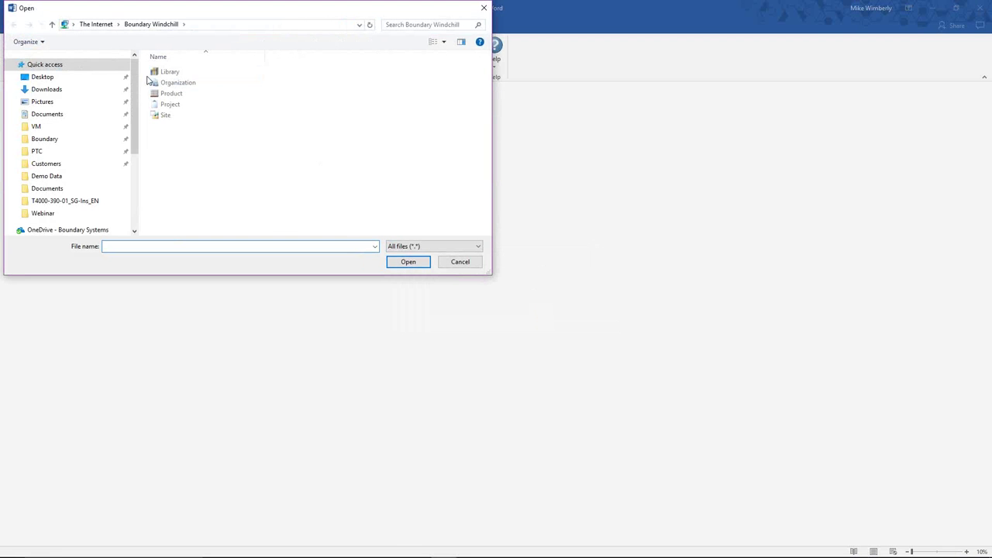
click(46, 76)
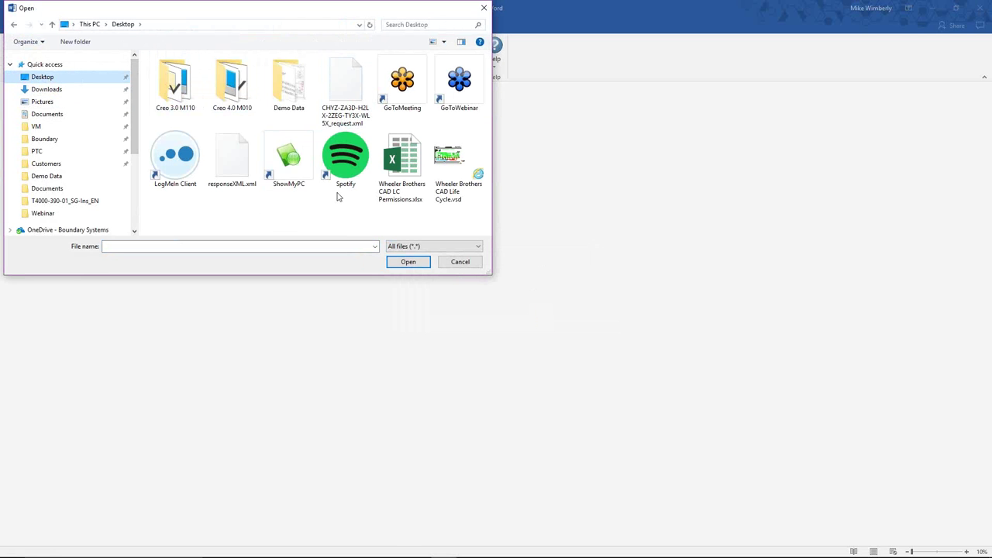
click(51, 90)
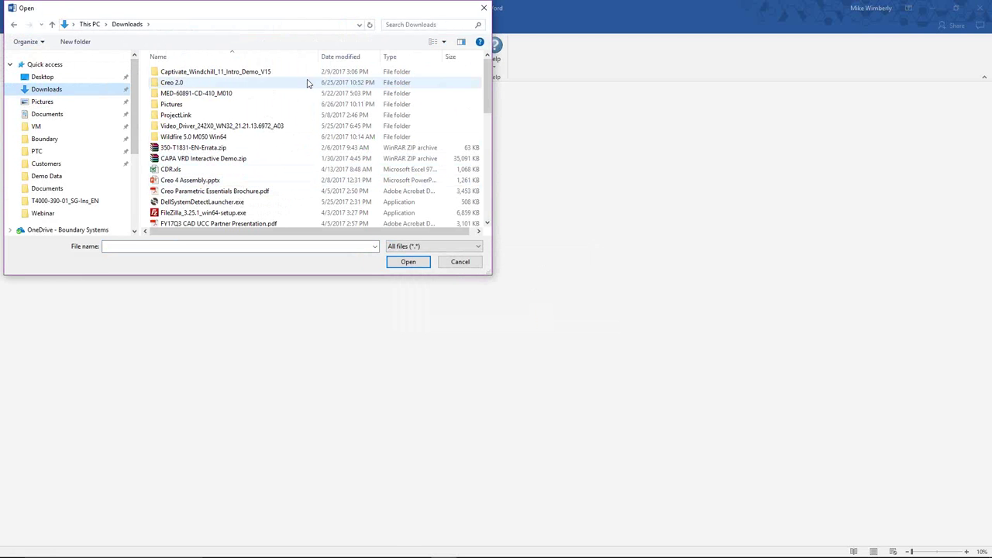
click(460, 262)
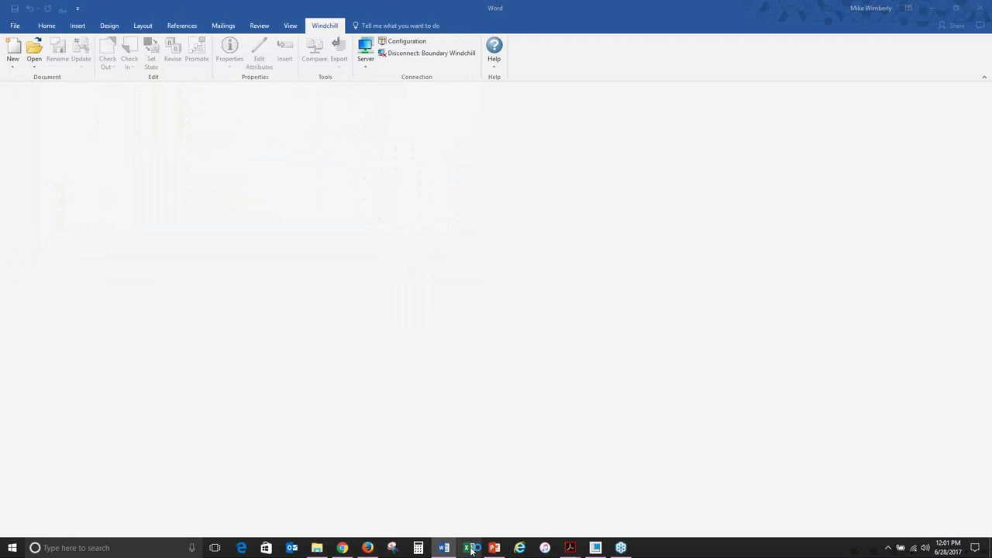
Switch to Excel, open the recent CDR.xls from the Boundary folder, and review its Windchill commands and the Boundary Windchill server connection.
click(470, 548)
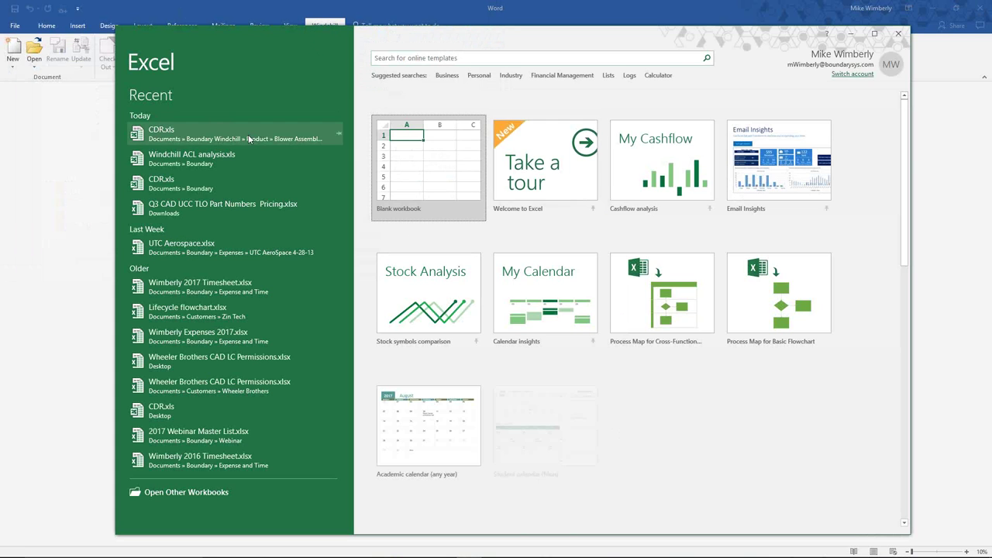
click(162, 186)
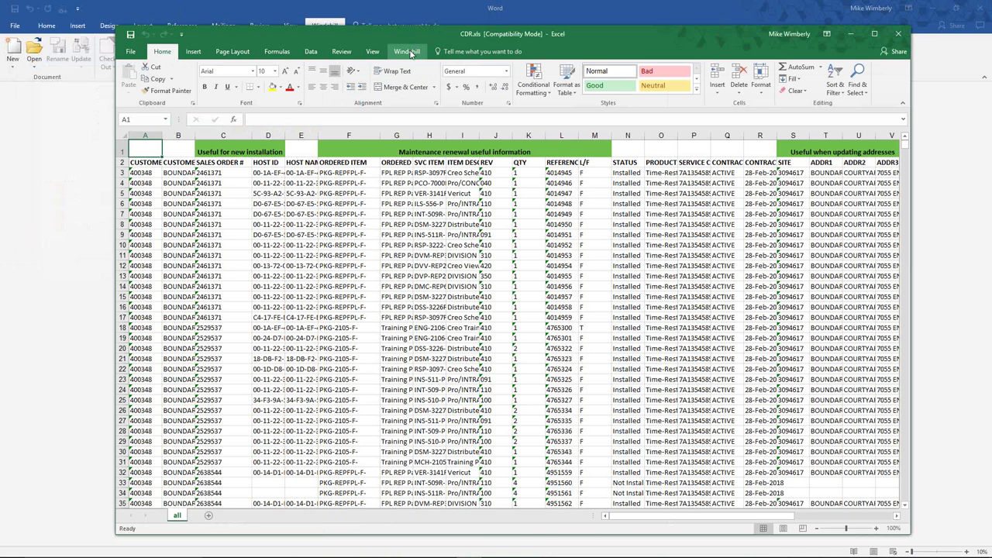
click(408, 51)
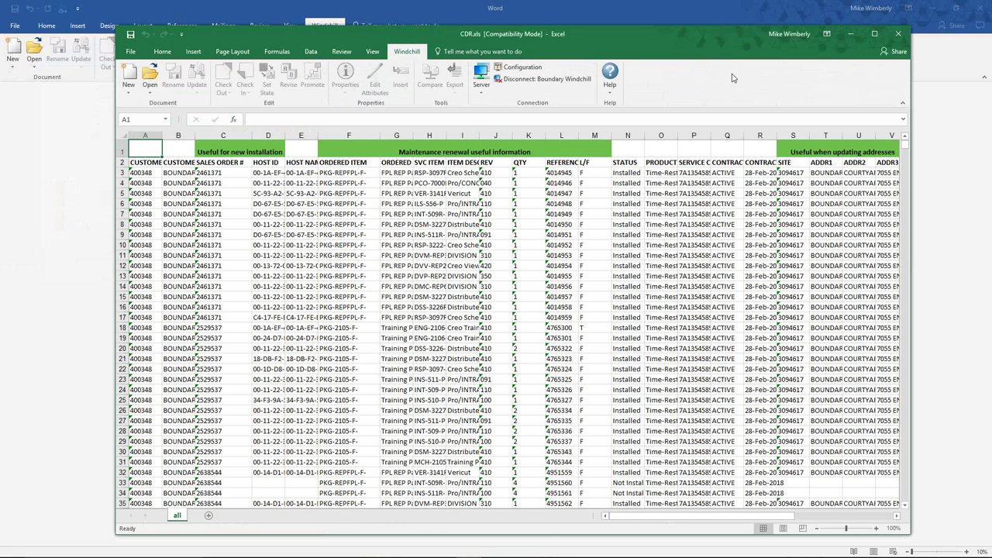
click(482, 88)
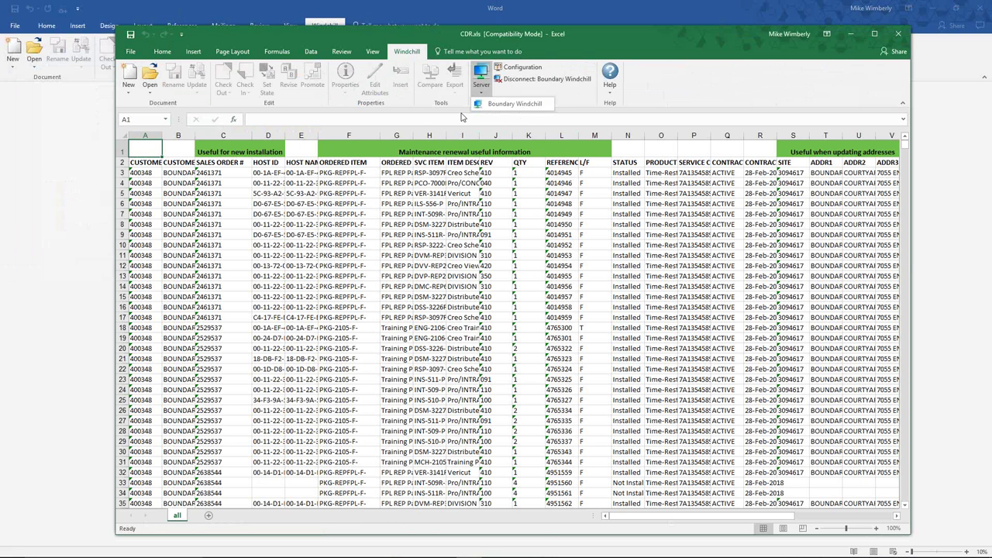
click(516, 104)
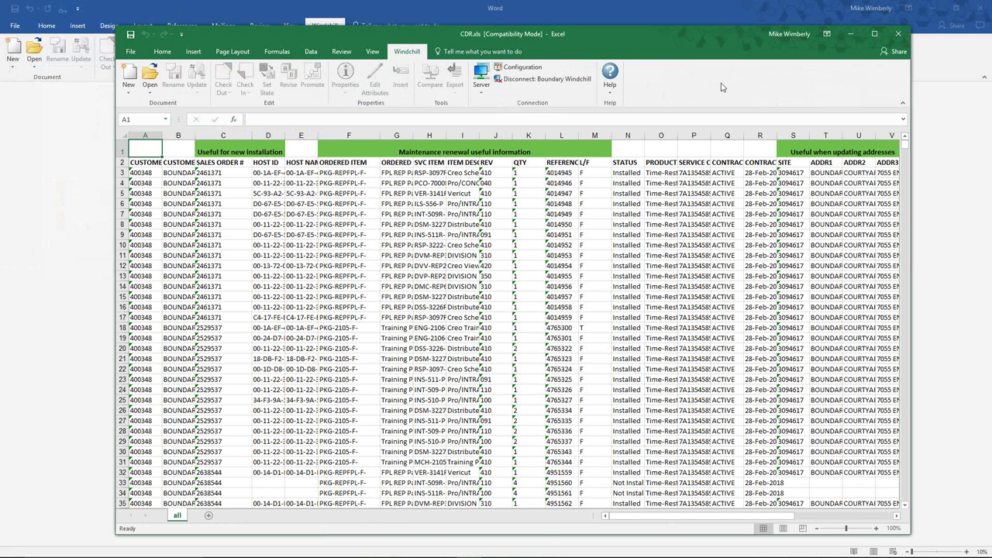
Close CDR.xls, minimize Word, and return to Blower Assembly's Documents folder in Windchill.
click(898, 33)
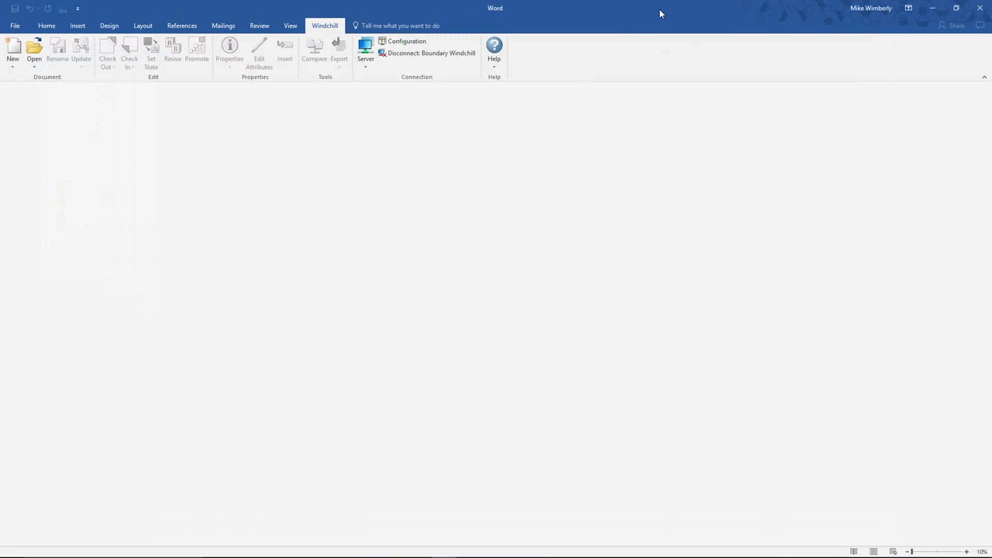
click(933, 9)
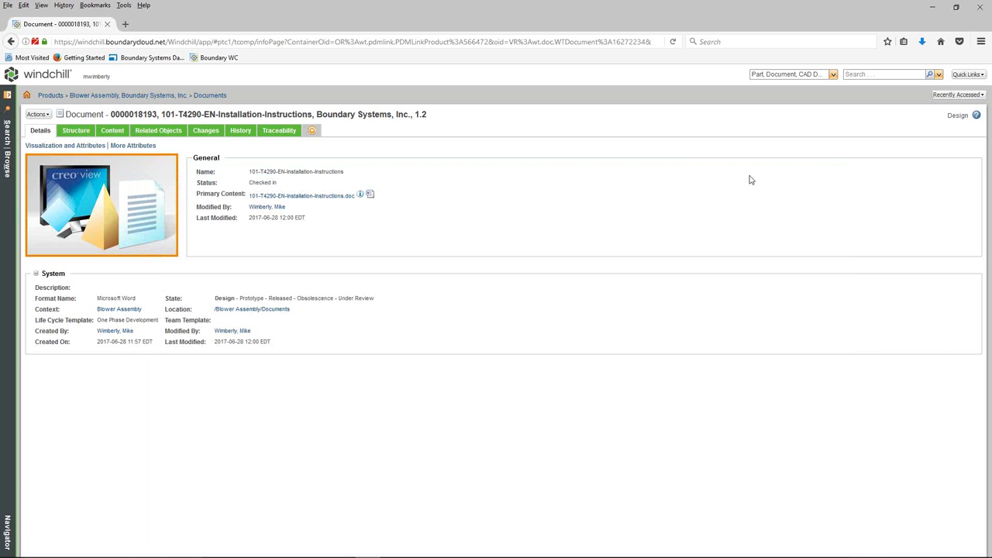
click(219, 97)
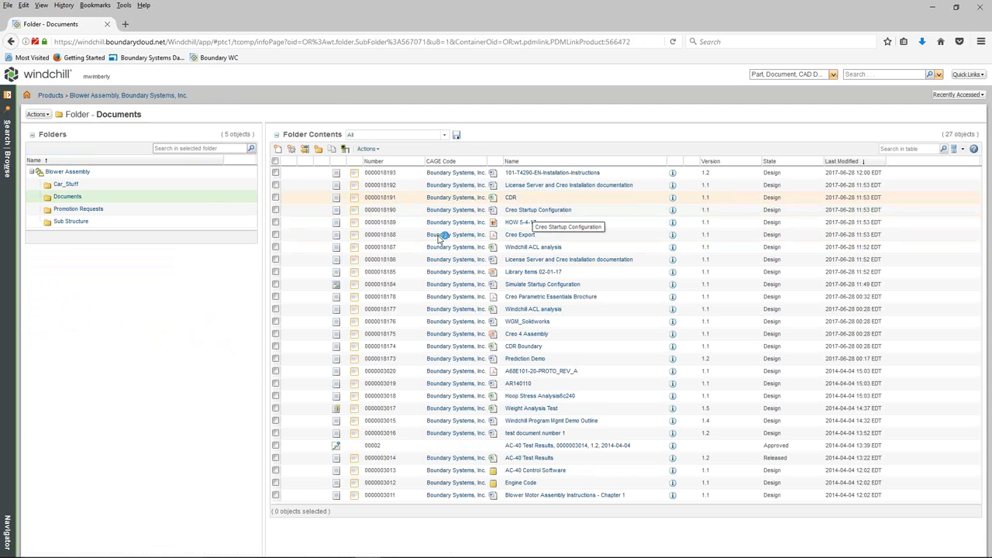
Check out and edit the Creo Startup Configuration document from the Documents folder.
click(564, 209)
click(626, 213)
right_click(626, 213)
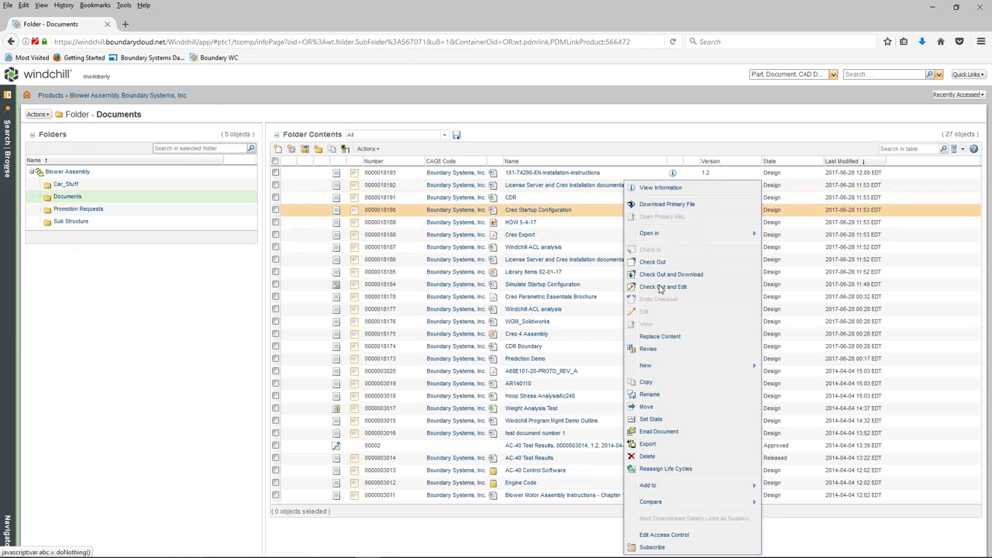
click(655, 289)
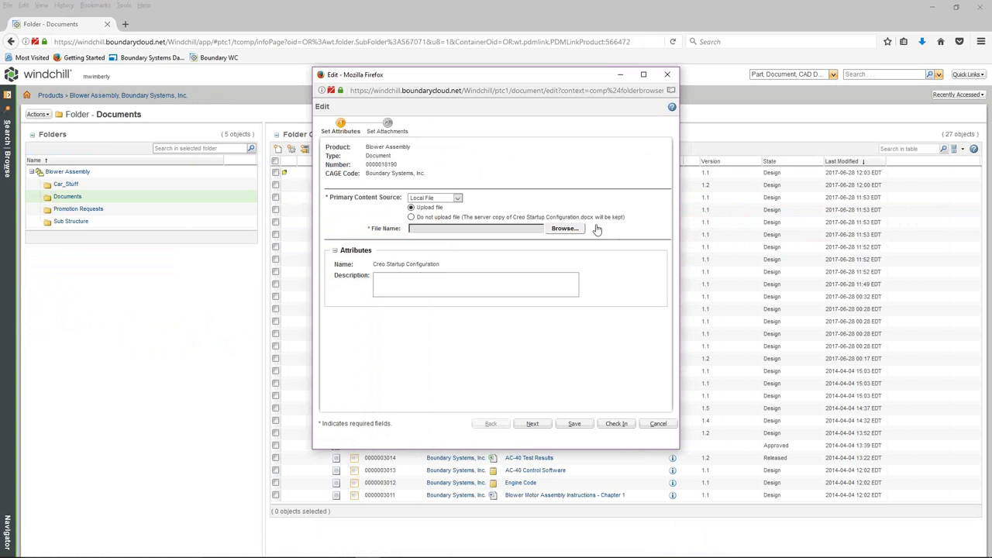
Browse for a local replacement file for the document's primary content, then cancel the file selection and the edit.
click(566, 230)
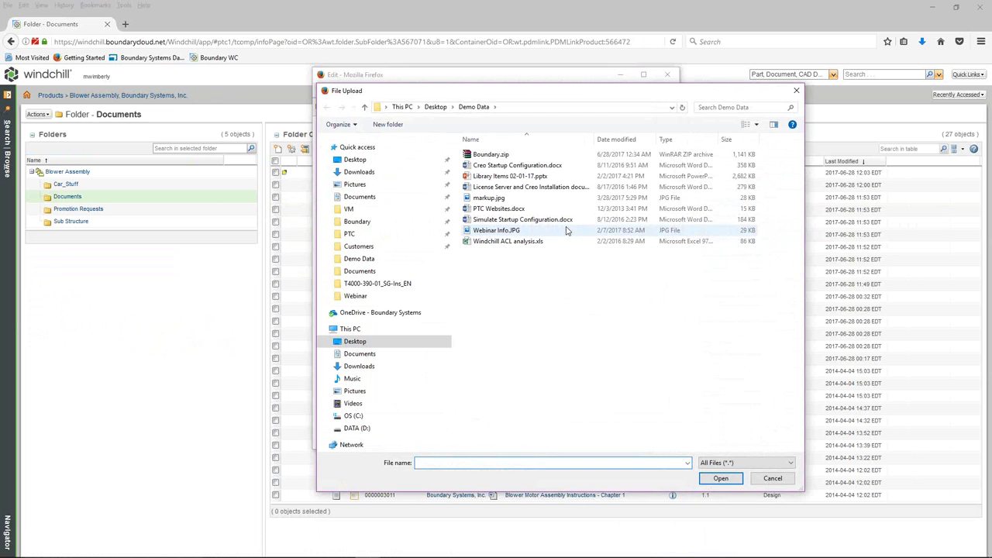
click(772, 479)
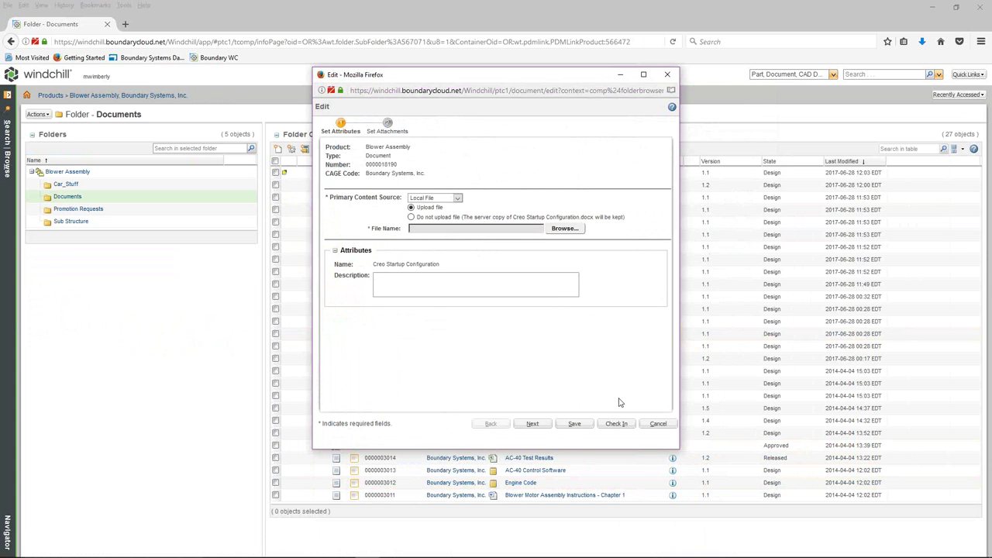
click(659, 425)
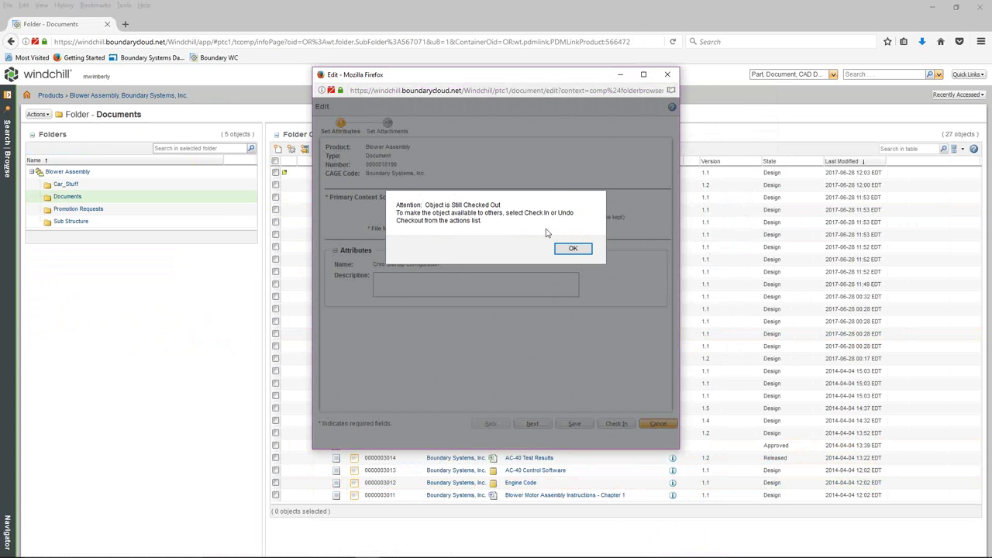
click(577, 250)
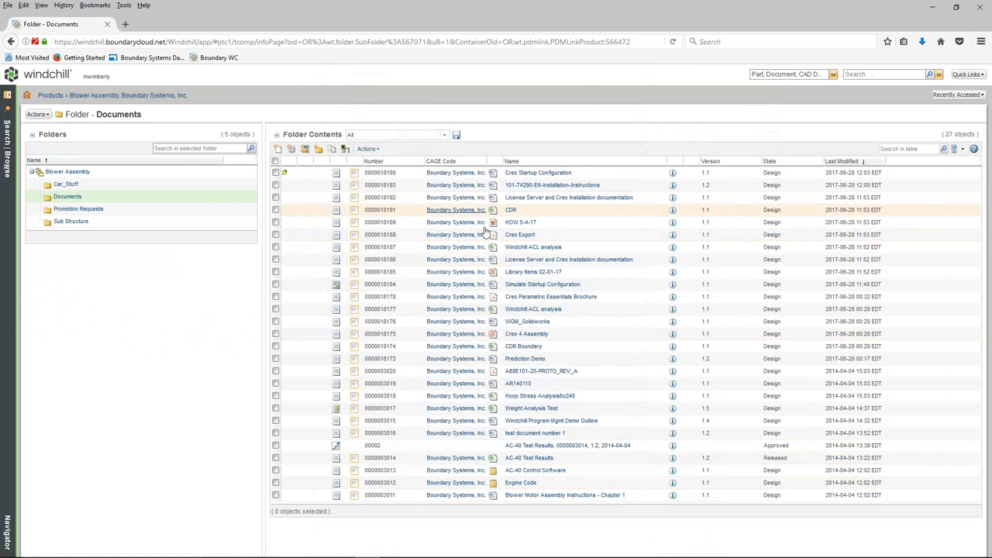
Undo the checkout of the Creo Startup Configuration document.
click(314, 175)
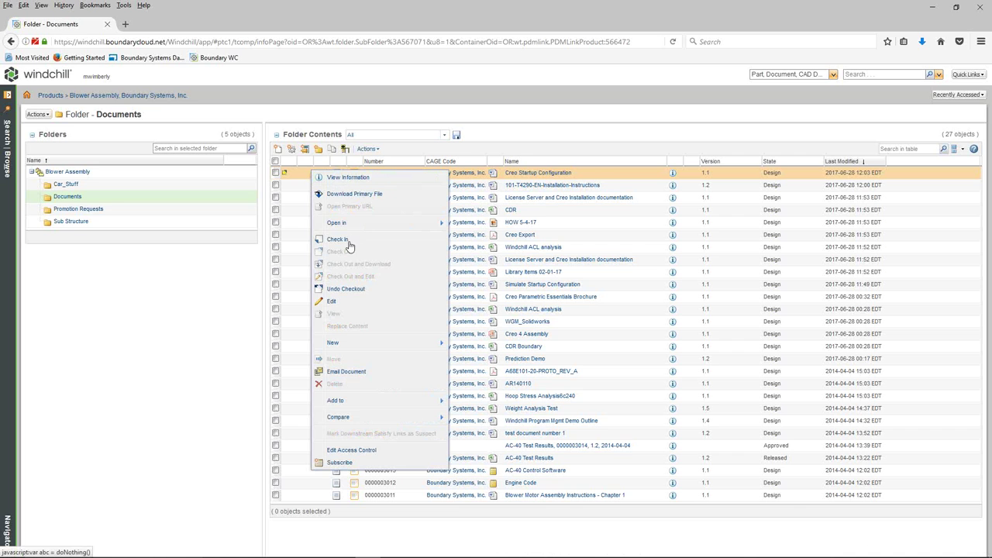
click(346, 289)
click(591, 264)
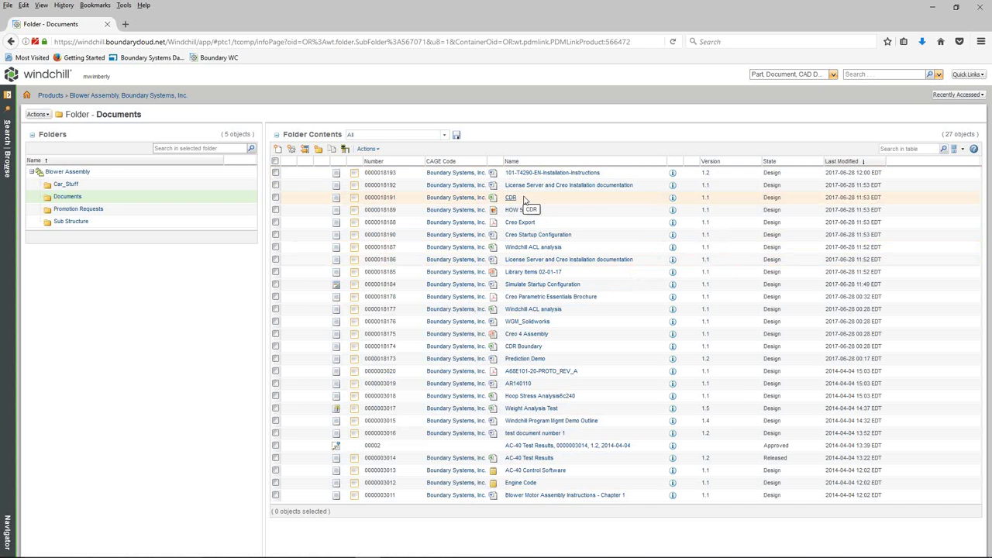
click(646, 190)
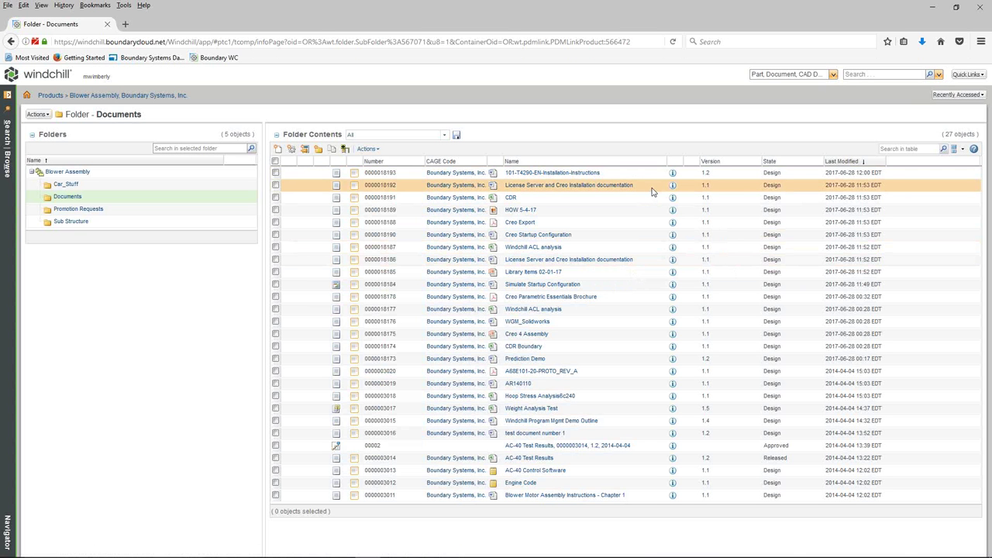
right_click(642, 190)
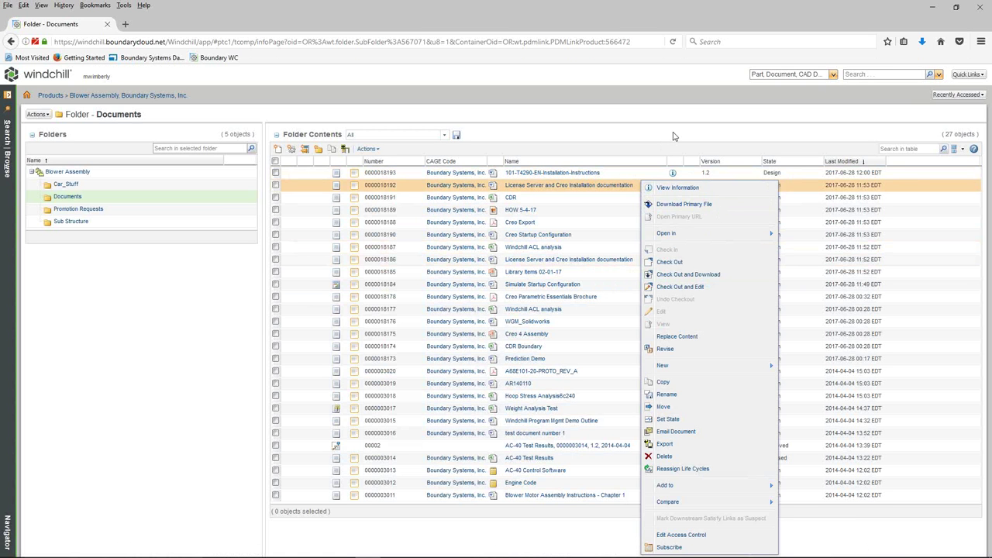
click(681, 205)
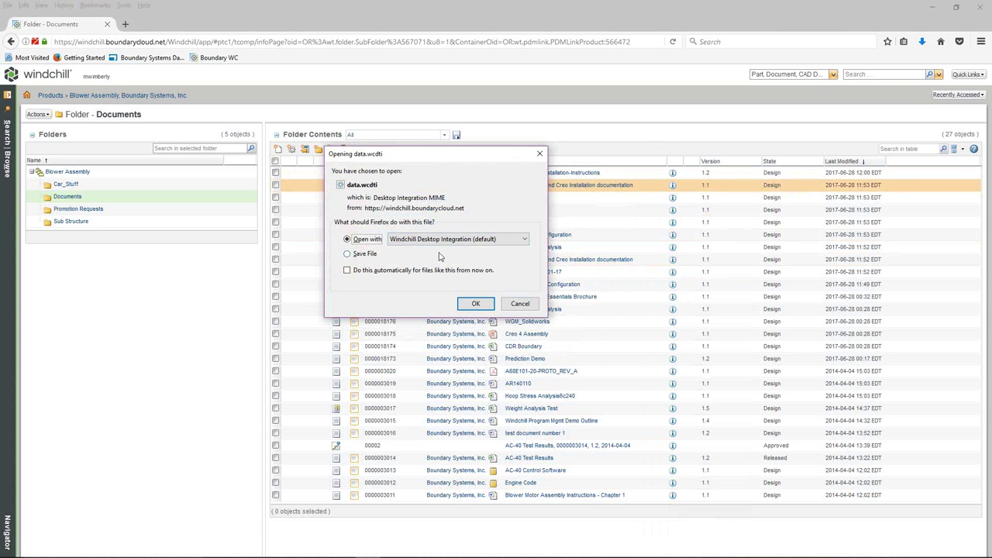
click(475, 303)
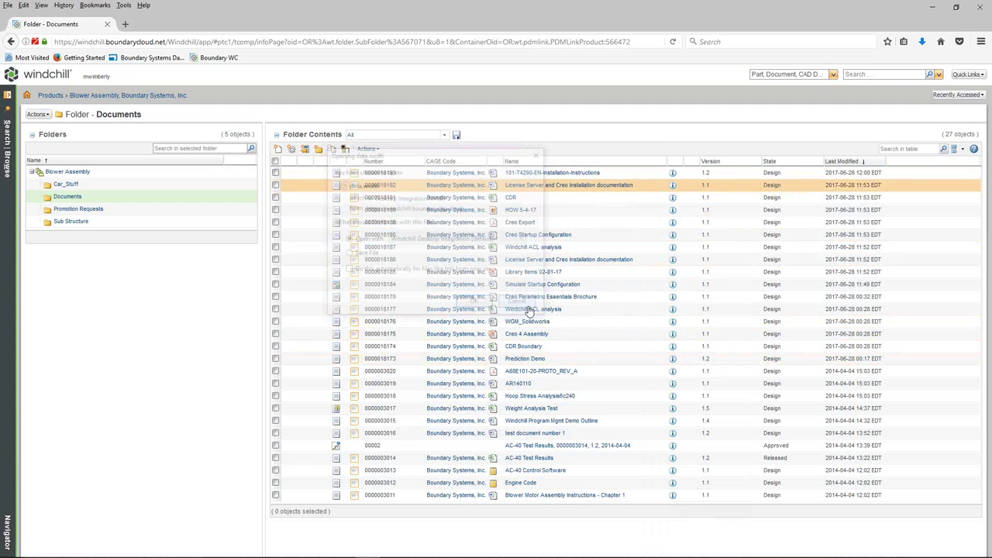
Open Windchill's Preference Management, search the preferences for "download", and widen the Value column to read the full settings.
click(965, 75)
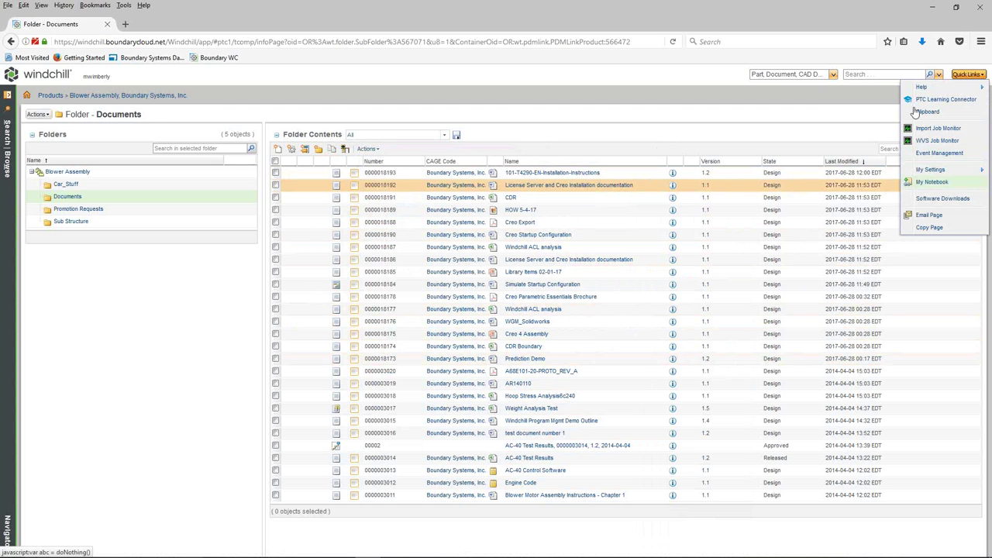
mouse_move(934, 170)
click(875, 172)
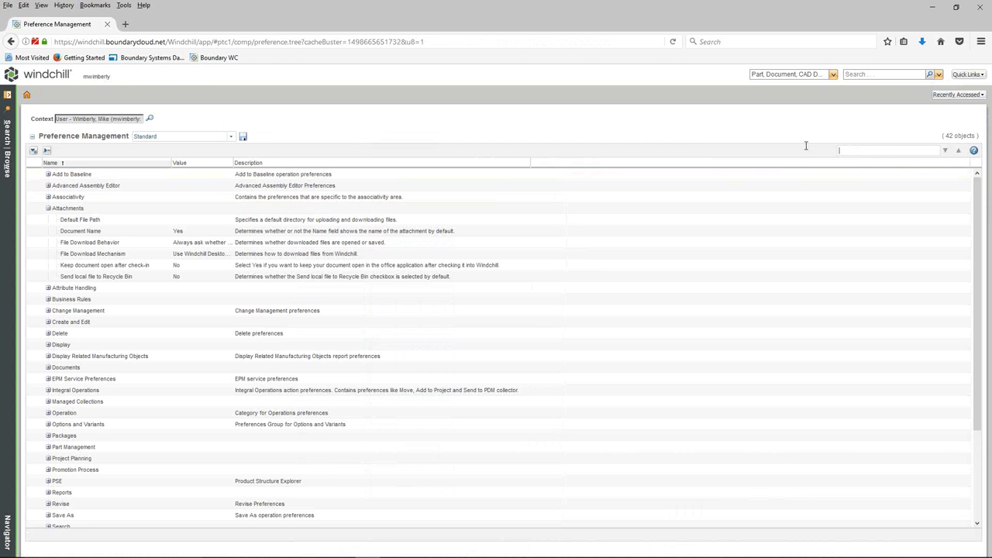
text(download)
key(Return)
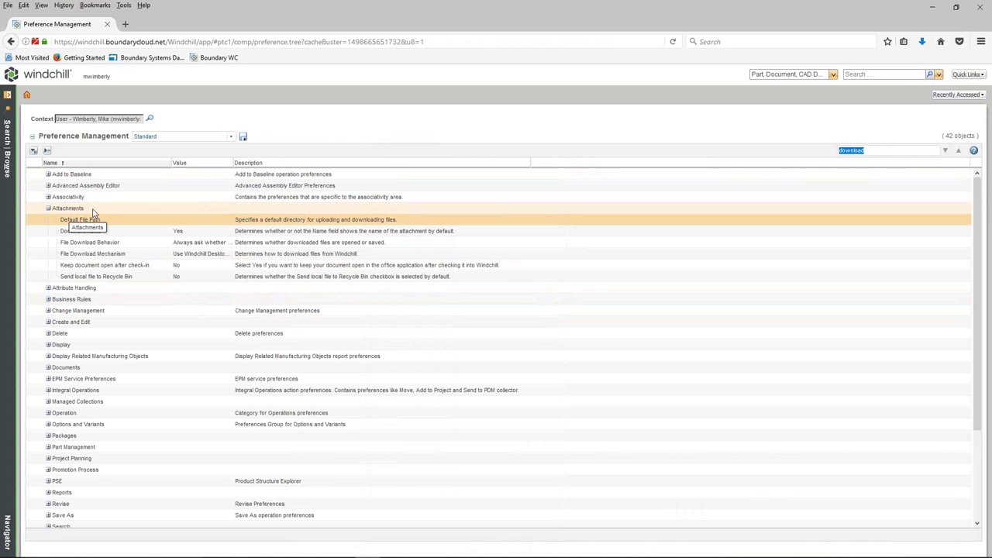
drag(233, 165, 365, 165)
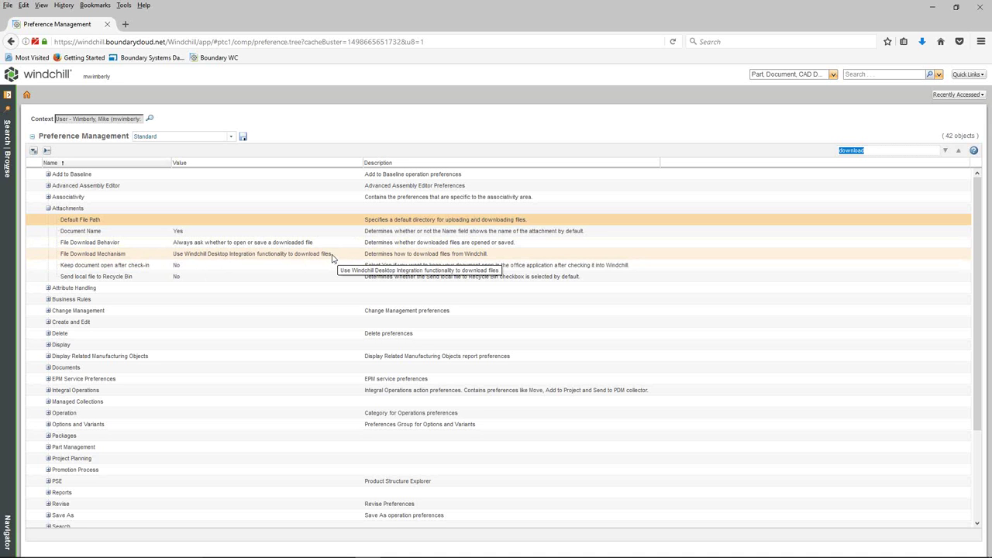
Set the File Download Mechanism preference to "Use basic browser functionality to download files".
click(332, 256)
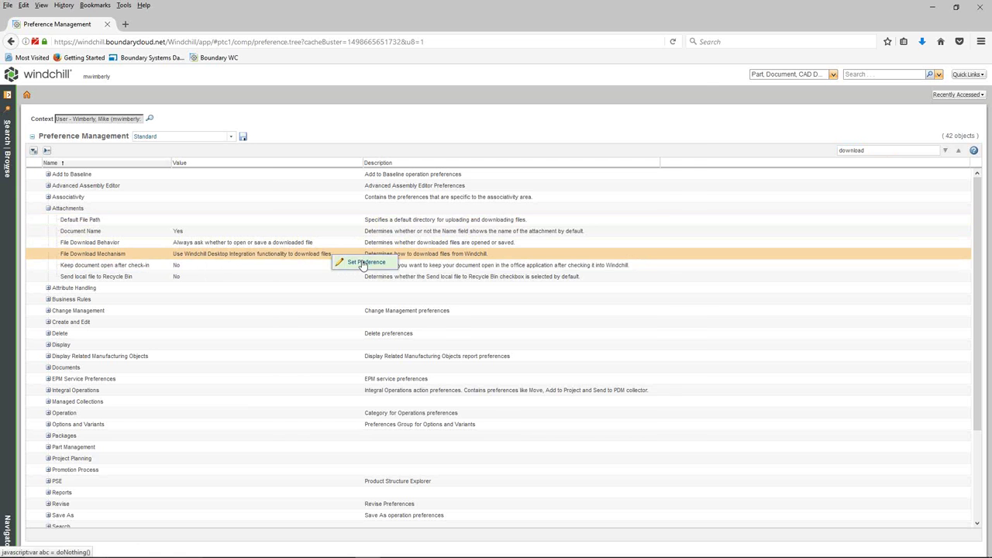
click(361, 264)
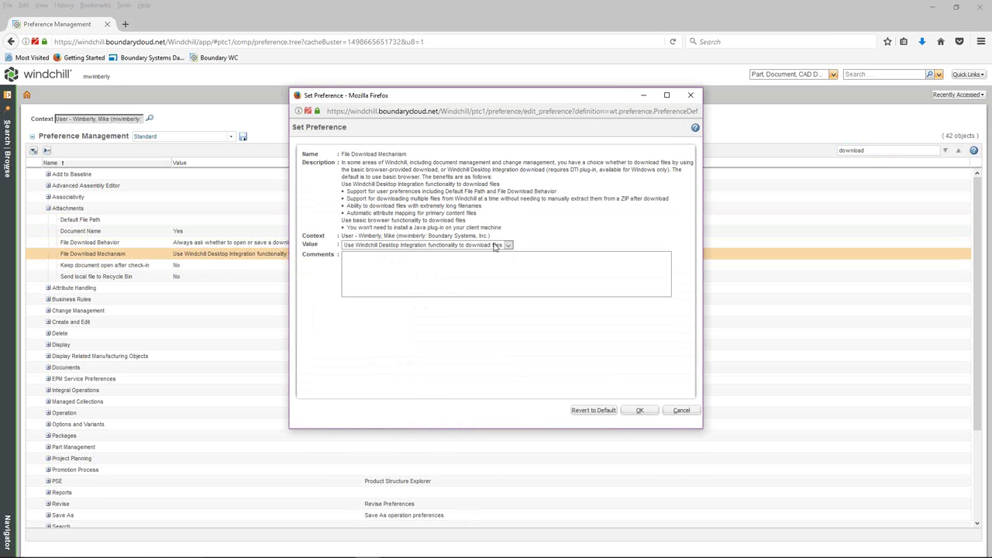
click(509, 245)
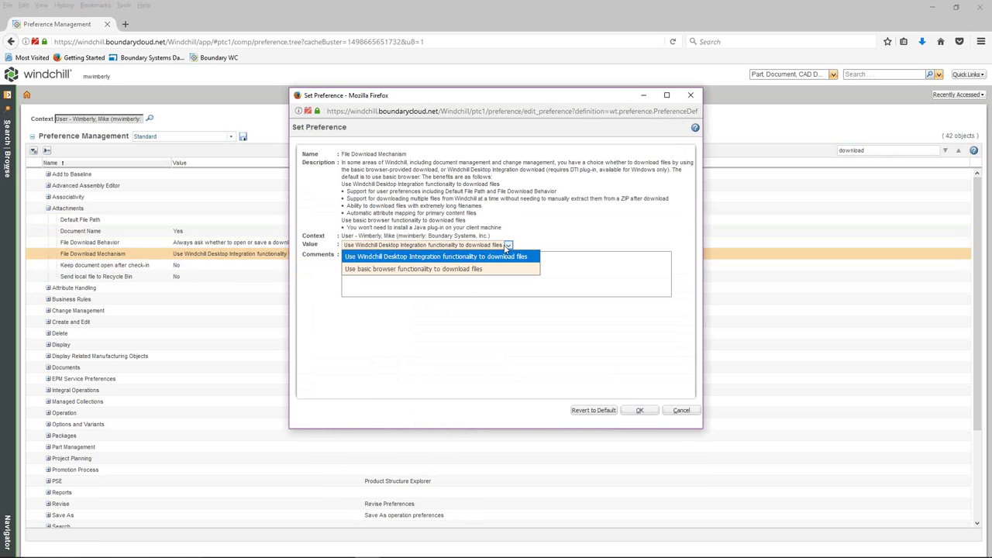
click(418, 256)
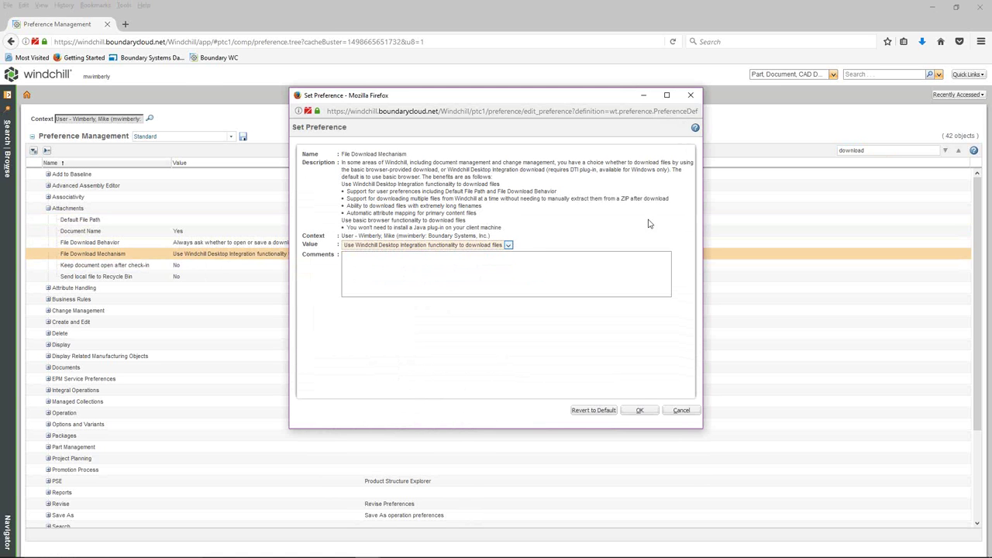
click(510, 245)
click(456, 268)
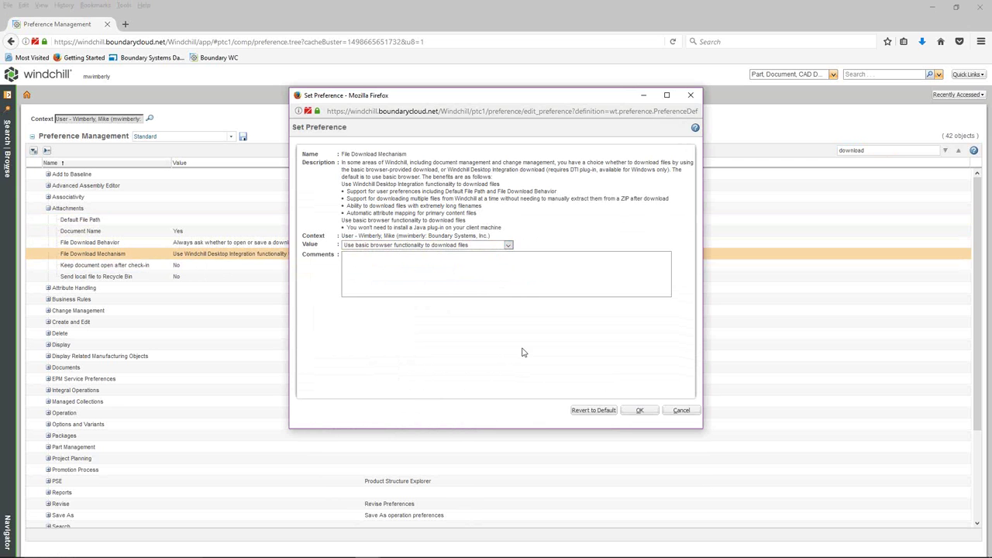
click(640, 410)
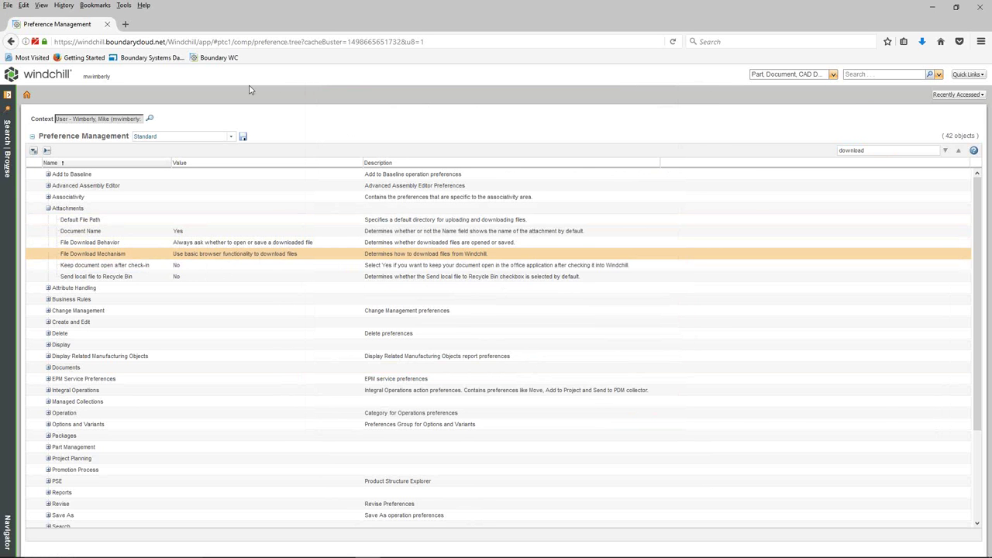
click(958, 95)
click(785, 110)
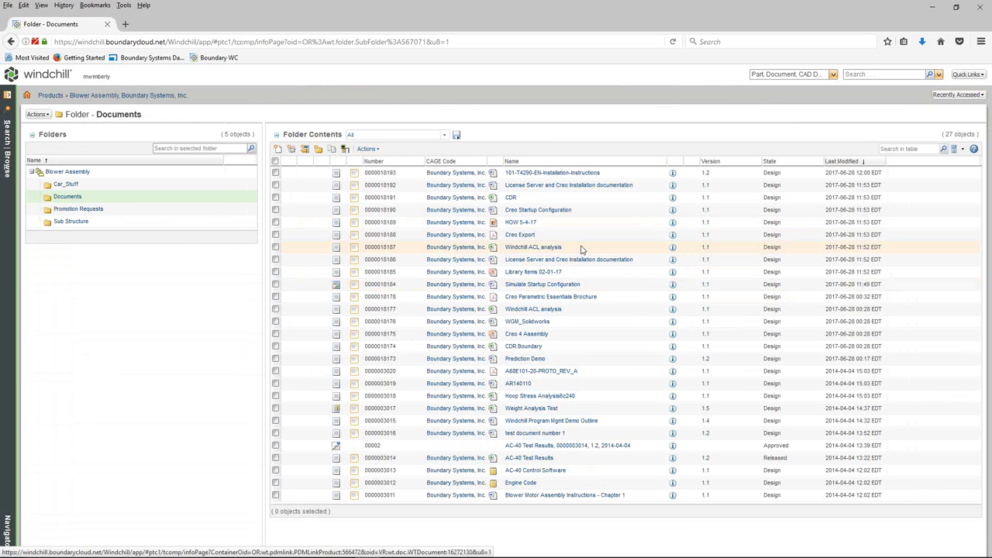
right_click(582, 248)
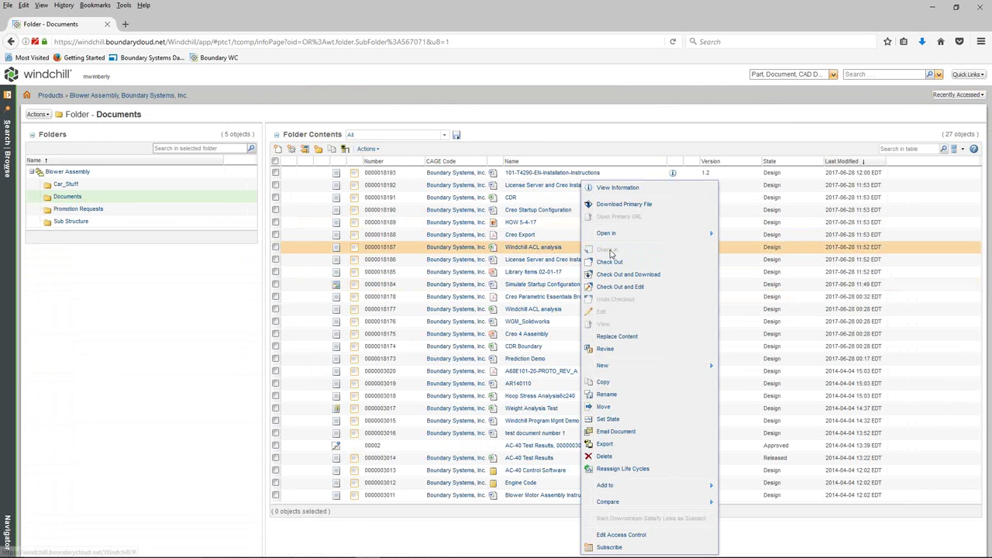
click(630, 203)
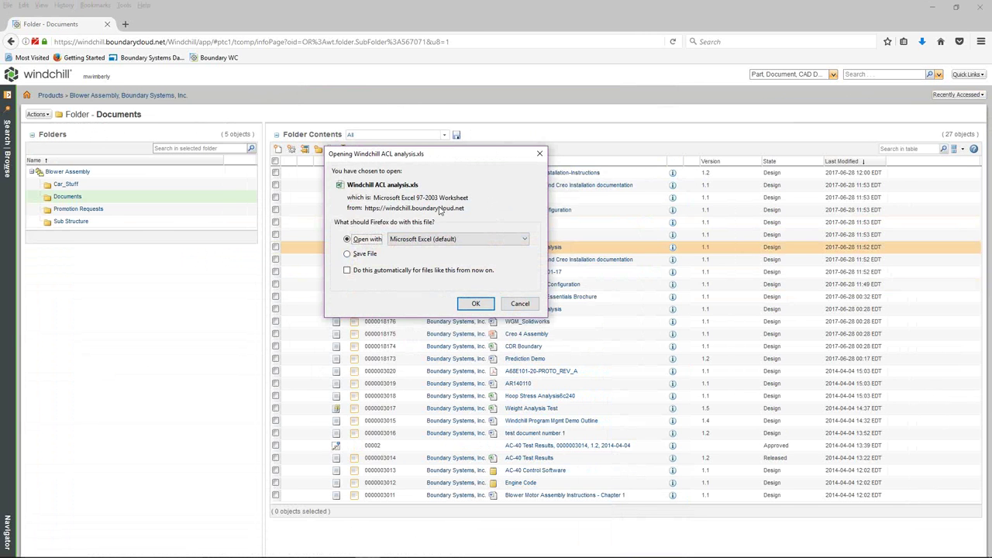
click(520, 305)
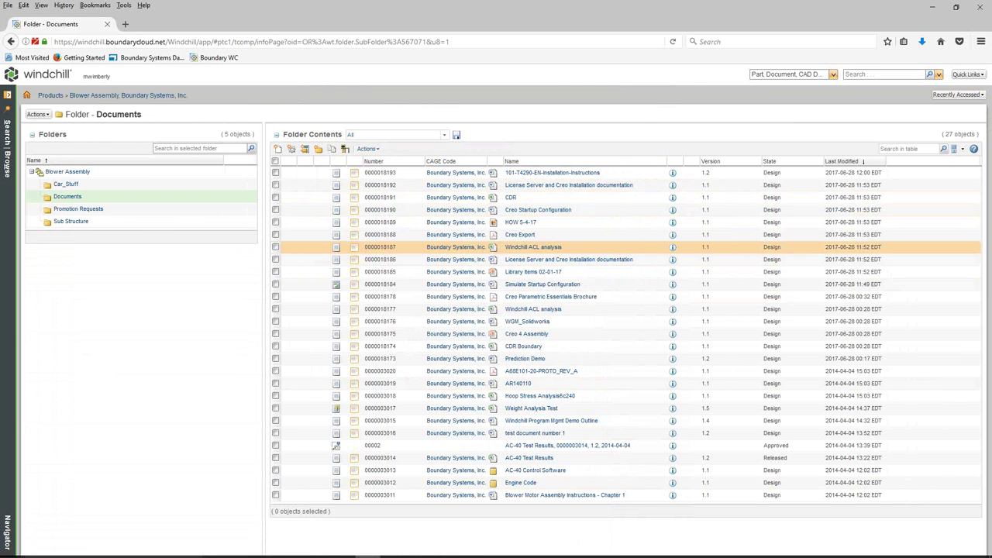
View the local Documents > Boundary > Webinar folder in File Explorer, then return to Windchill's Documents folder.
click(318, 548)
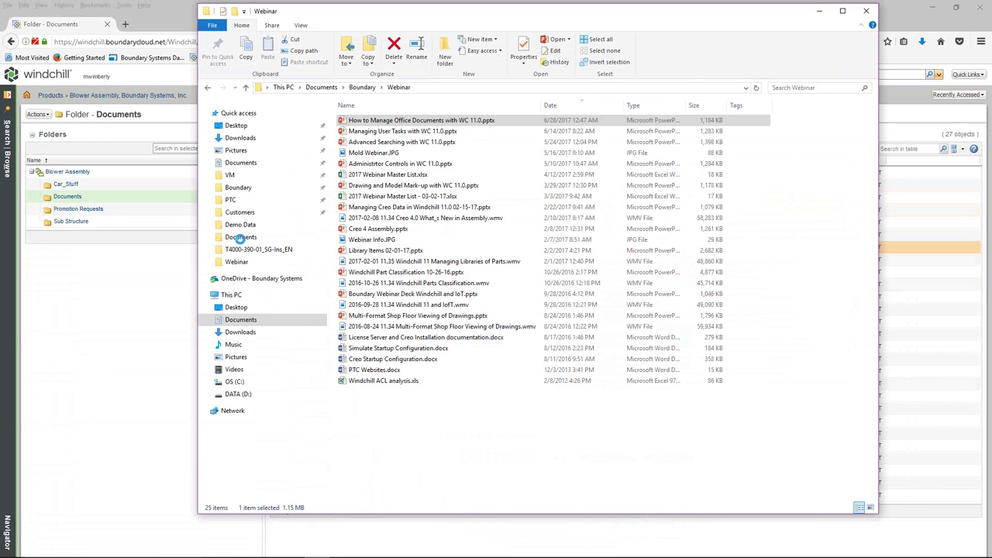
click(865, 11)
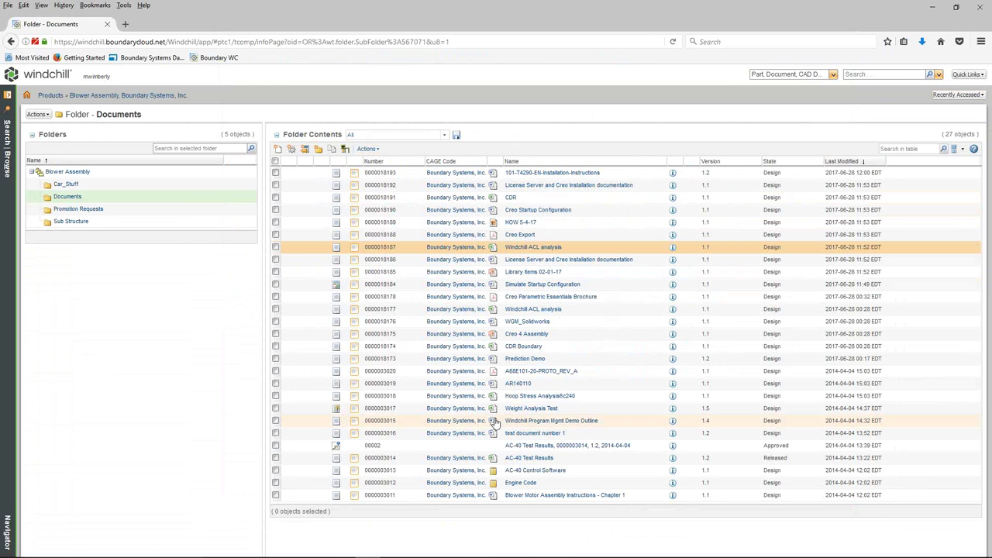
mouse_move(318, 551)
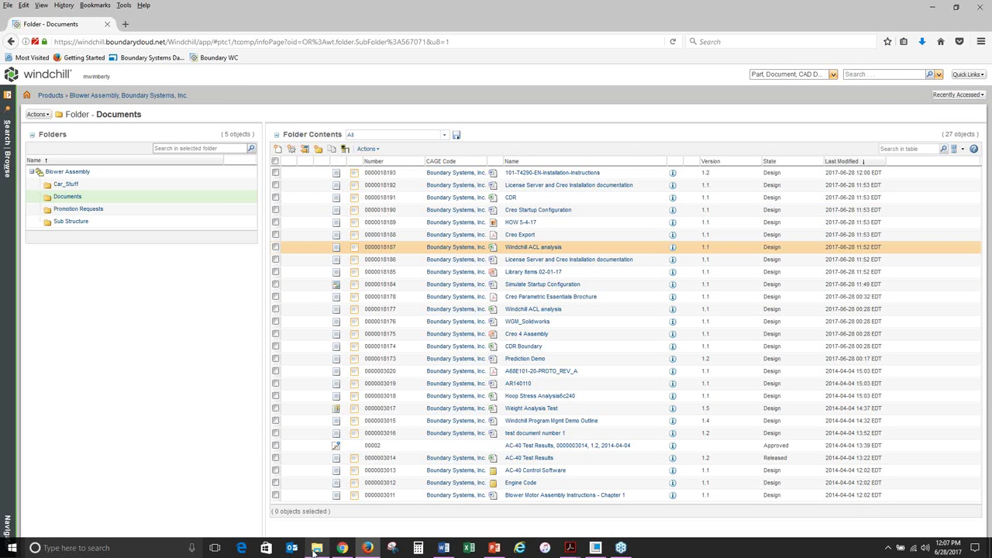
click(317, 548)
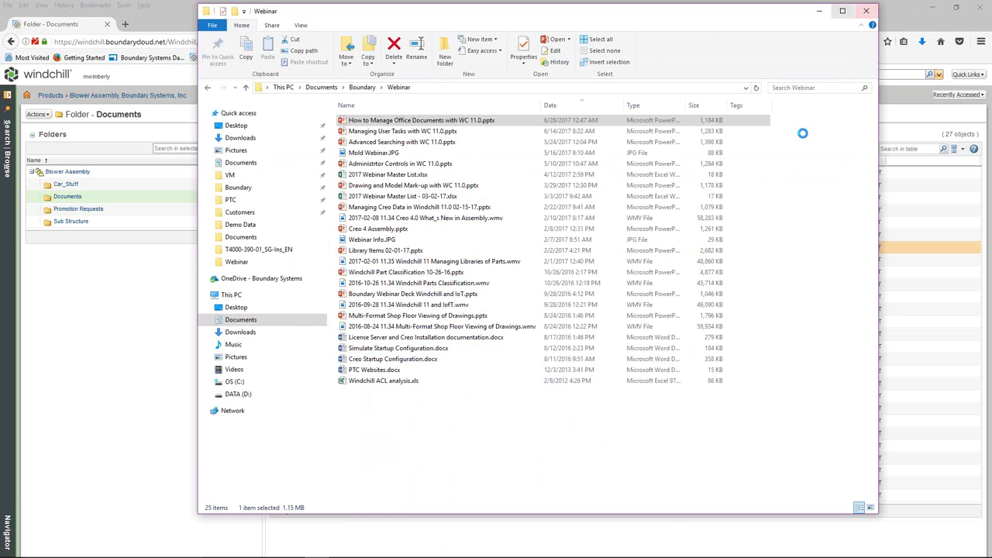
click(893, 14)
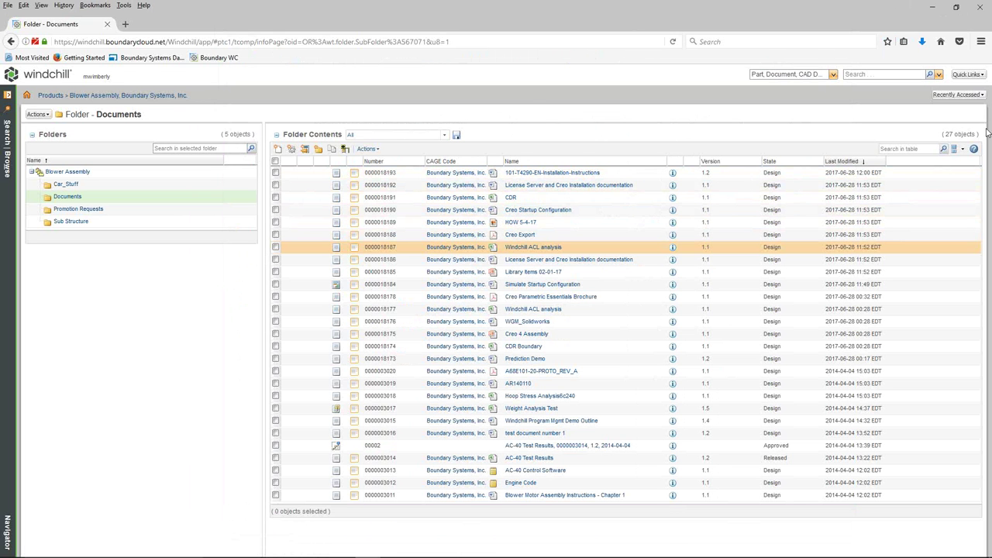
Switch to the PowerPoint presentation How to Manage Office Documents with WC 11.0.pptx.
mouse_move(574, 551)
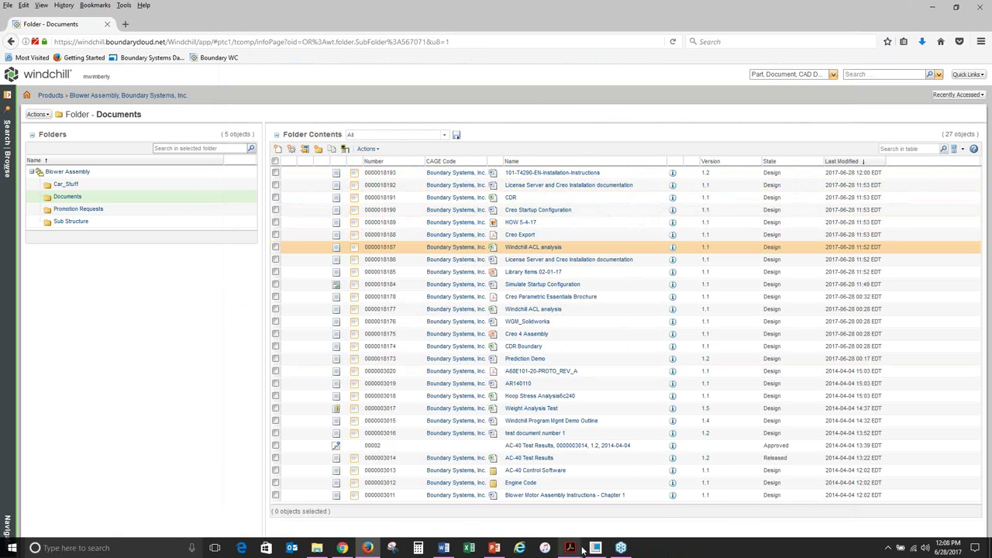
click(494, 548)
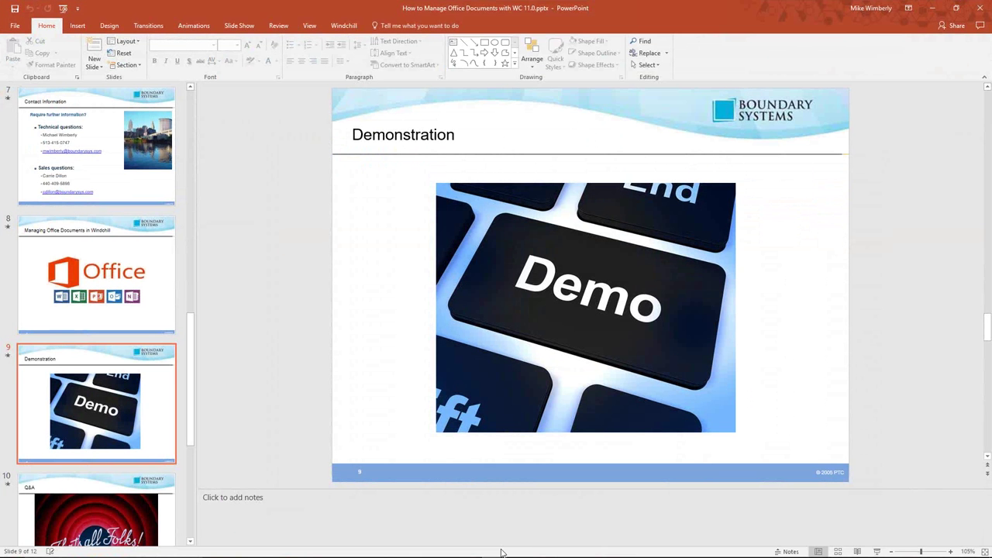